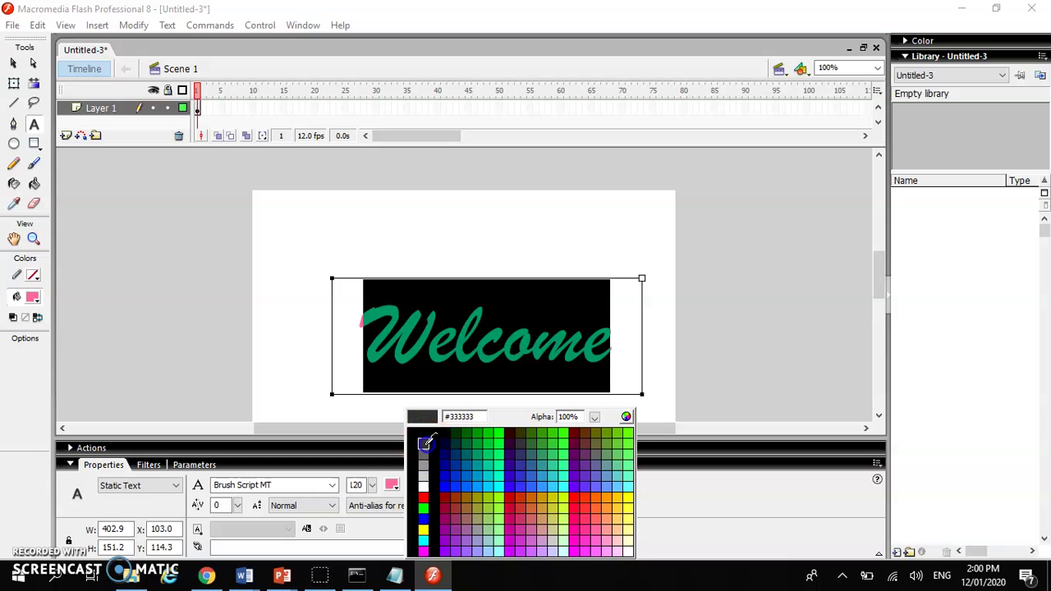
Step: Change the Welcome text colour to blue
left_click(392, 486)
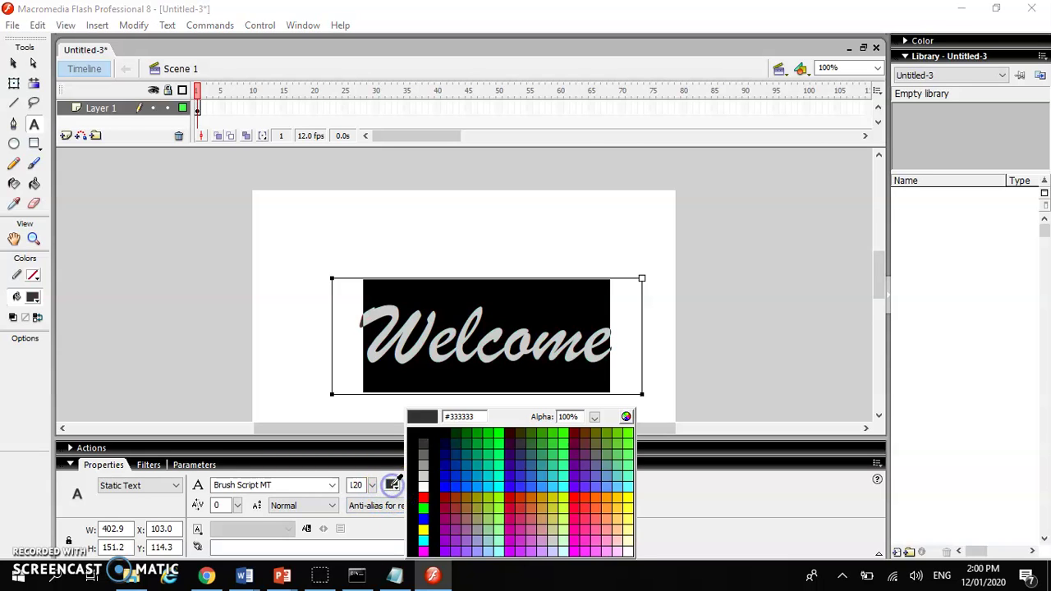
left_click(424, 519)
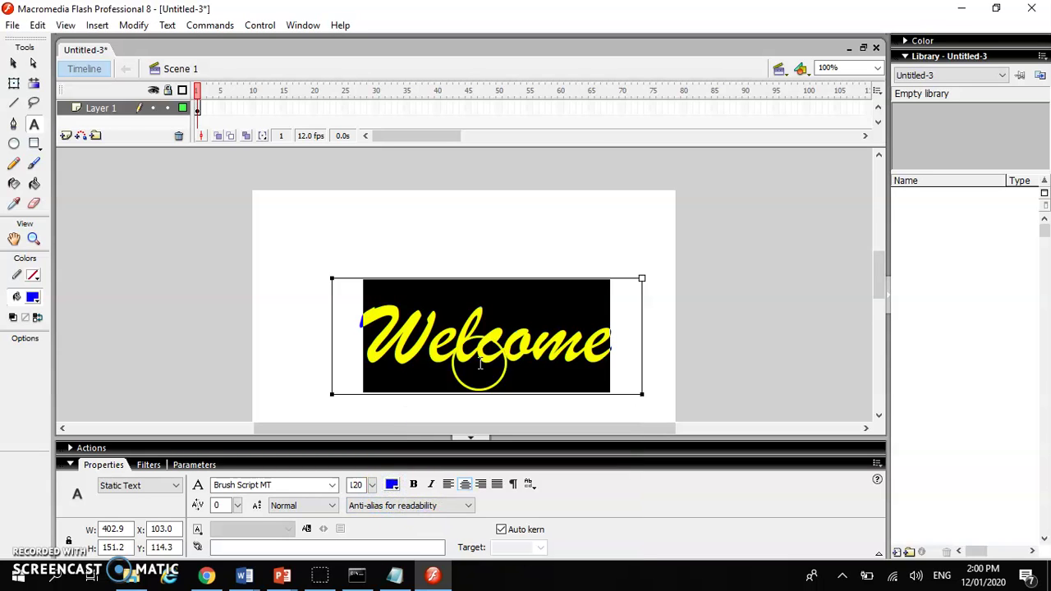
left_click(499, 337)
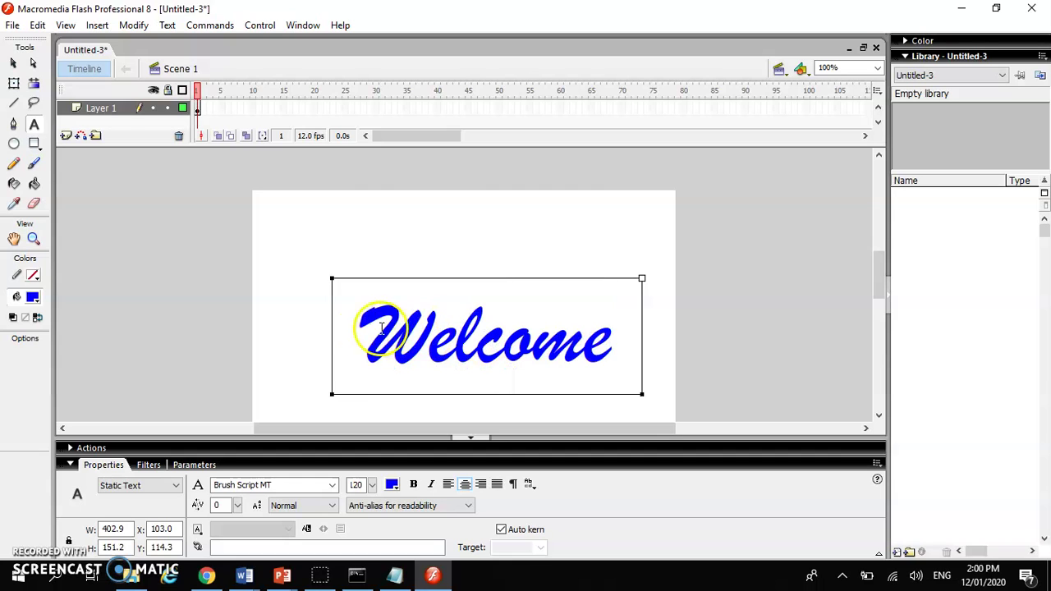
Step: Select the whole Welcome text, try font size 90, and settle on a font size of 130
left_click_drag(349, 313, 614, 331)
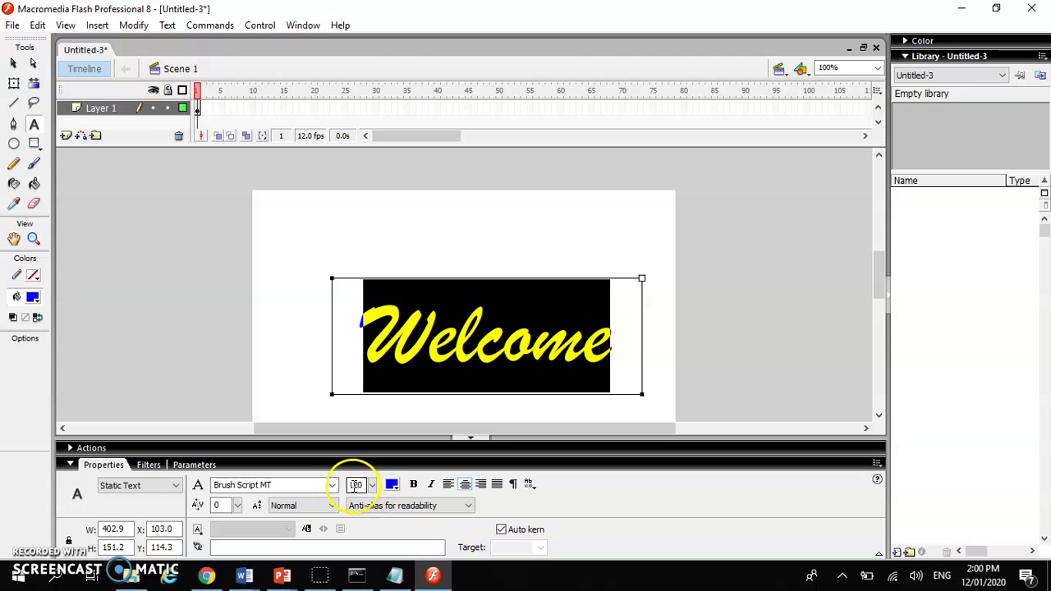
double_click(354, 485)
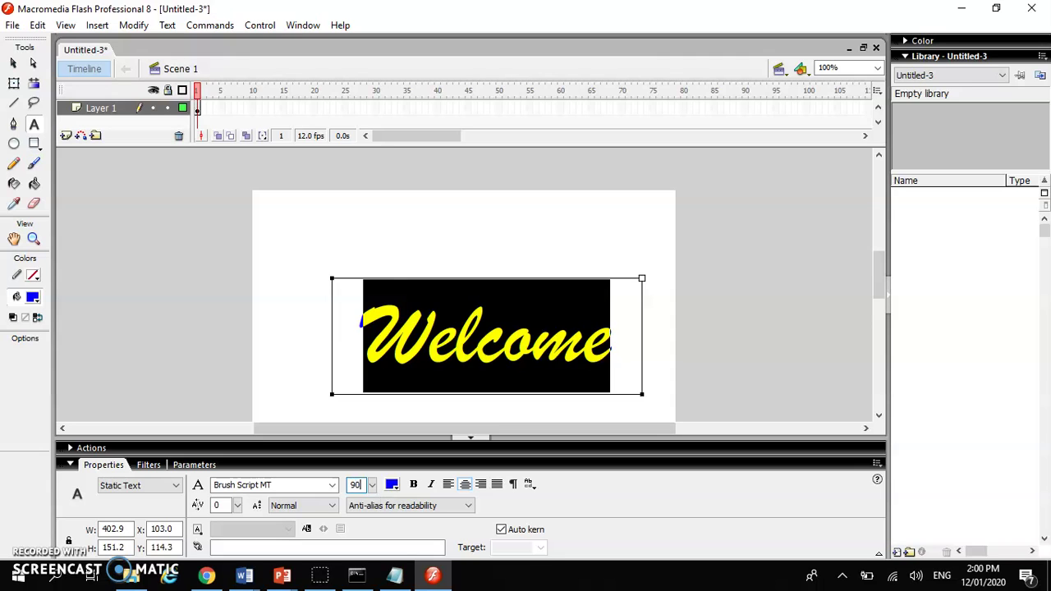
type("90")
key("Return")
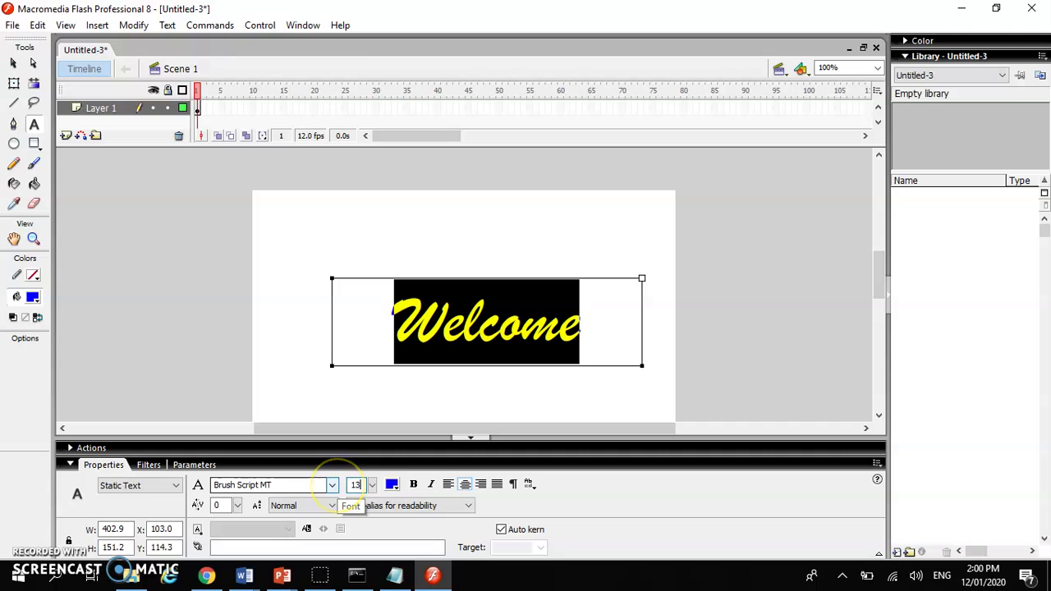
left_click(673, 377)
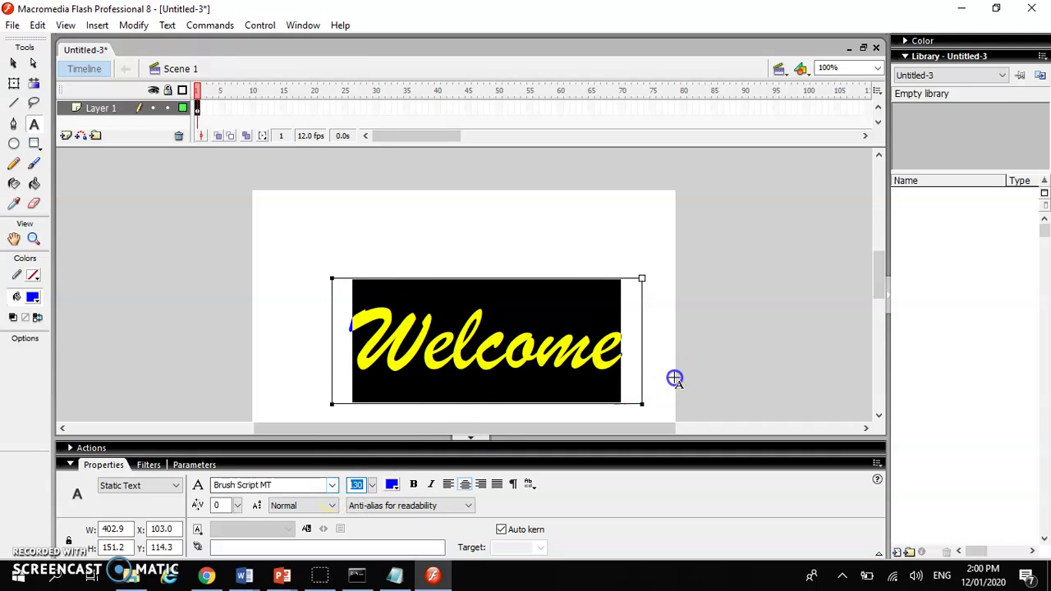
Step: Move the Welcome text box on the stage to about X 76, Y 112
left_click(544, 344)
left_click_drag(533, 295, 477, 320)
left_click(473, 323)
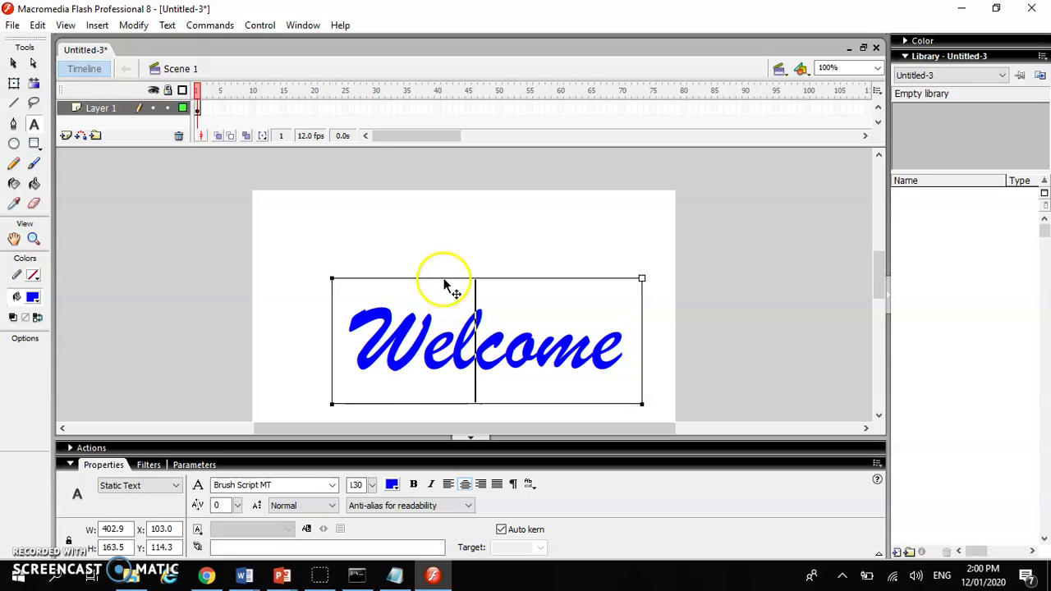
left_click_drag(436, 278, 422, 279)
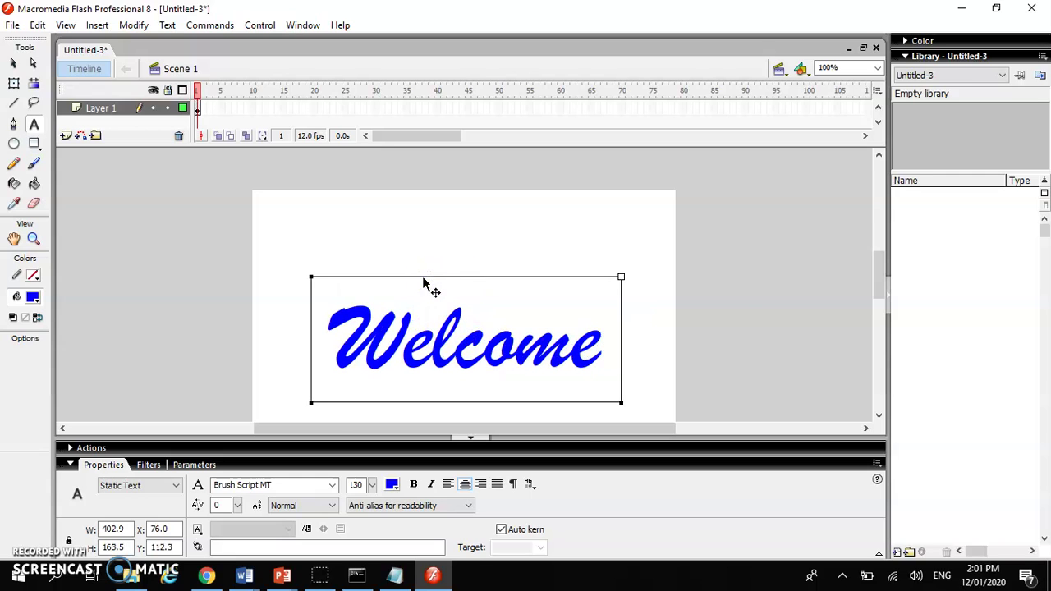
left_click(730, 287)
left_click_drag(878, 286, 880, 303)
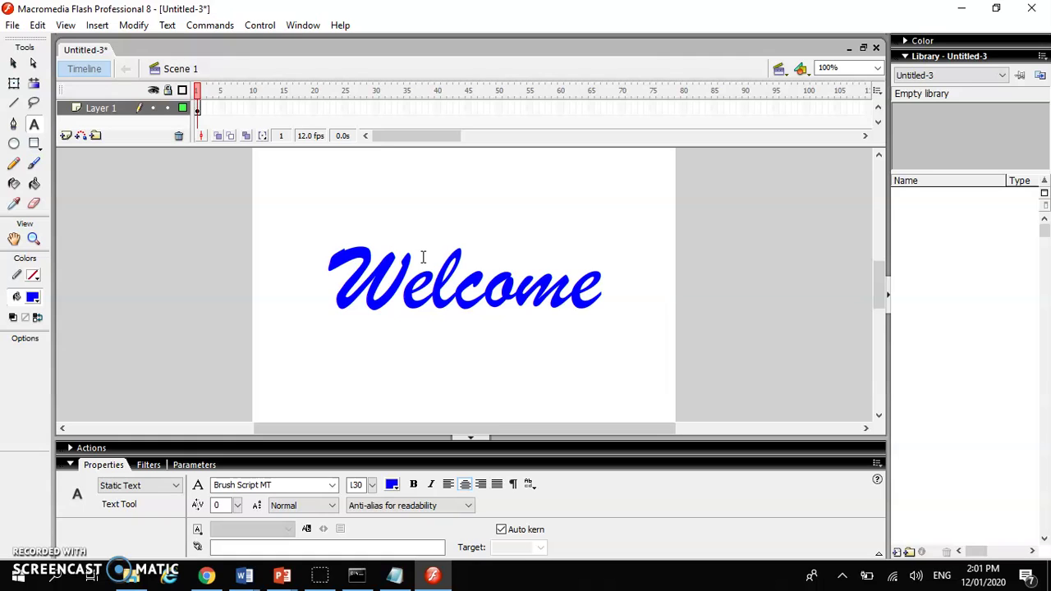
Step: Break the Welcome text apart into separate letters with the Break Apart command
left_click(15, 64)
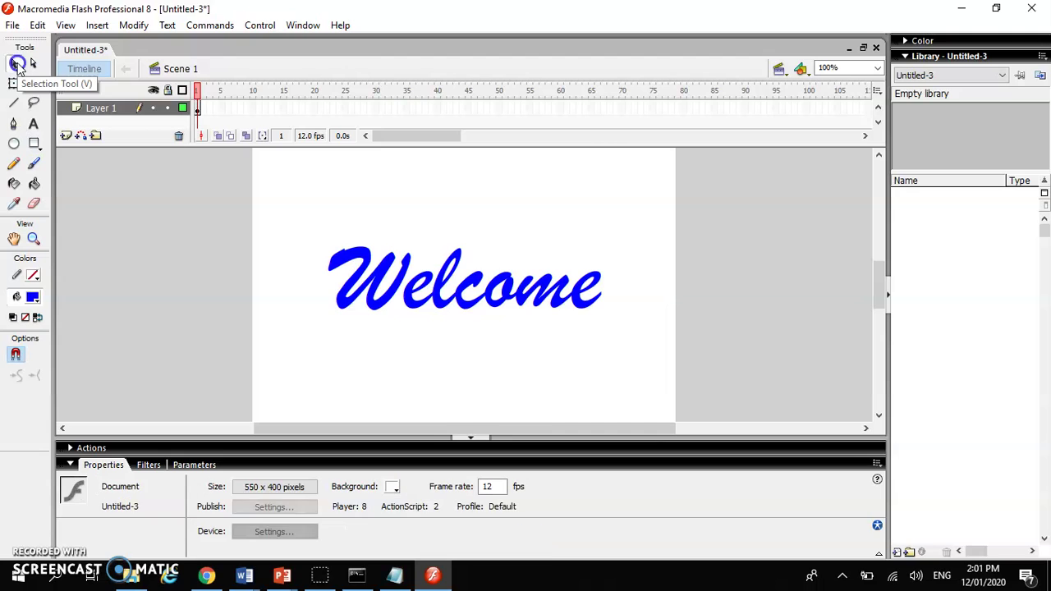
left_click(375, 277)
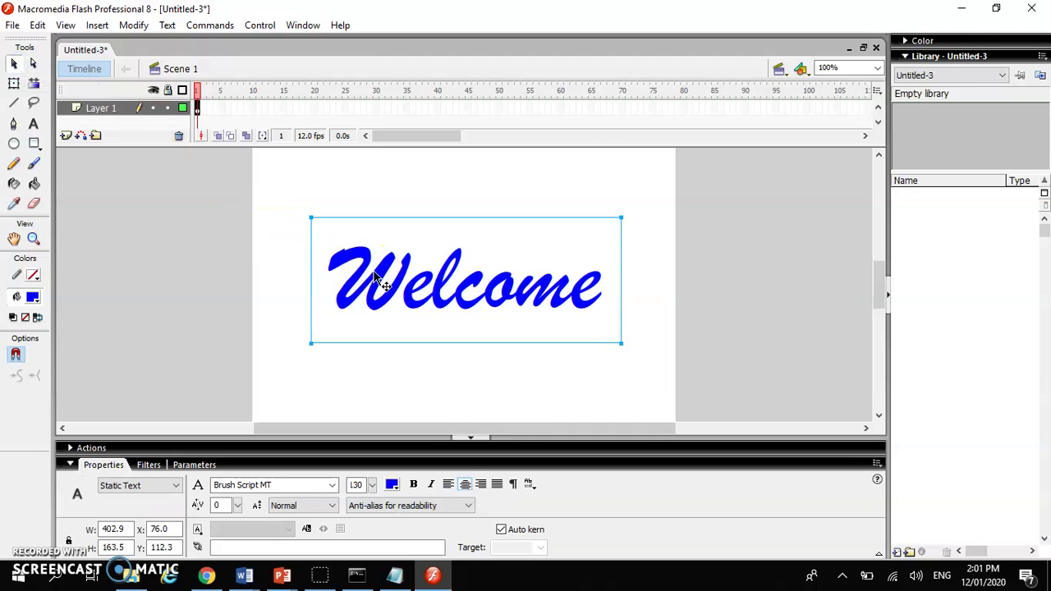
right_click(374, 277)
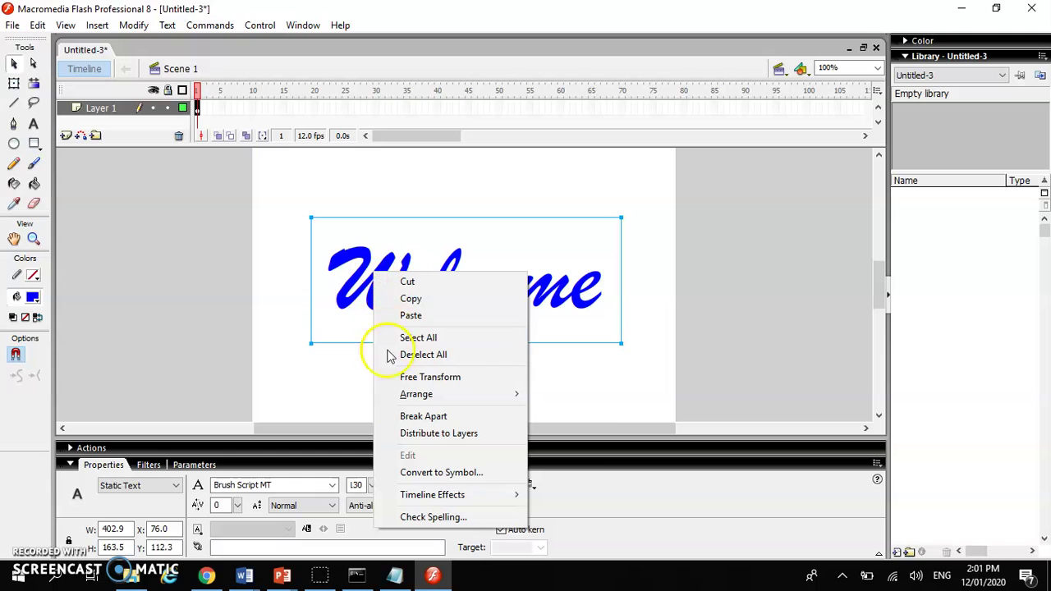
left_click(421, 416)
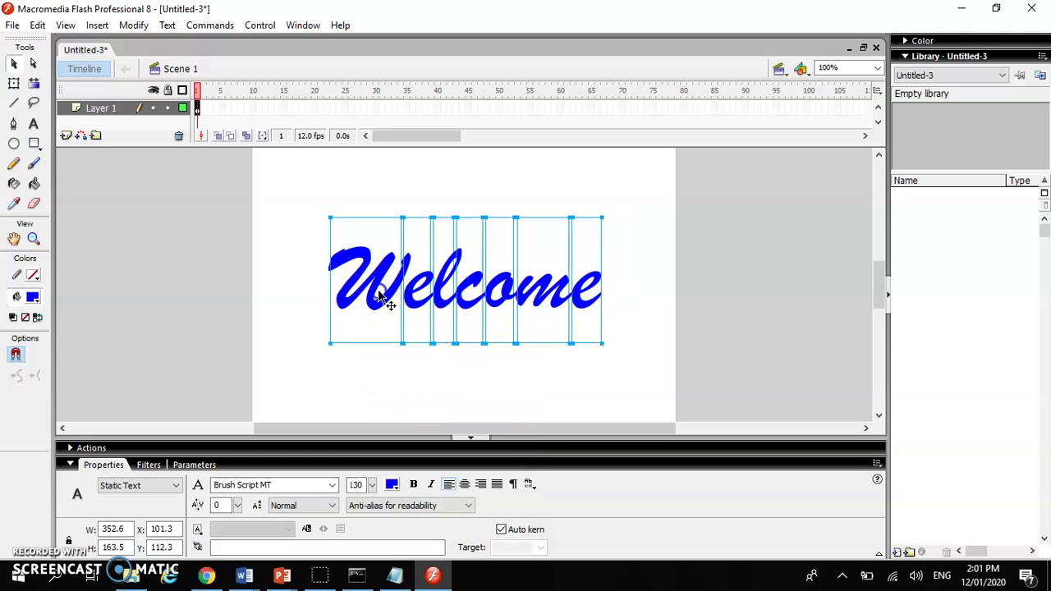
left_click(299, 293)
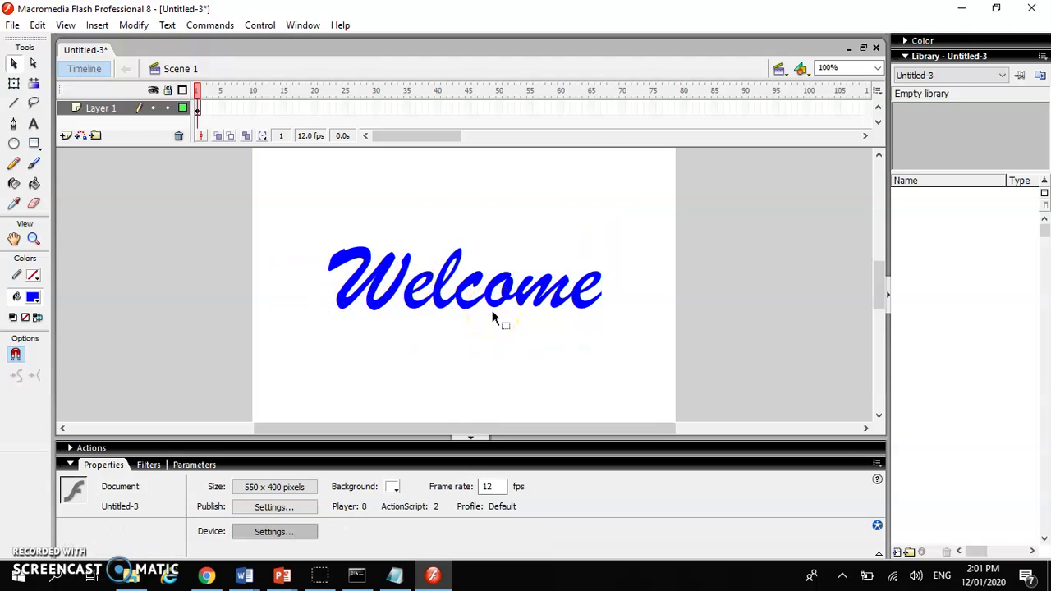
Step: Select all the separate Welcome letters and break them apart again into filled shapes
left_click_drag(286, 219, 664, 339)
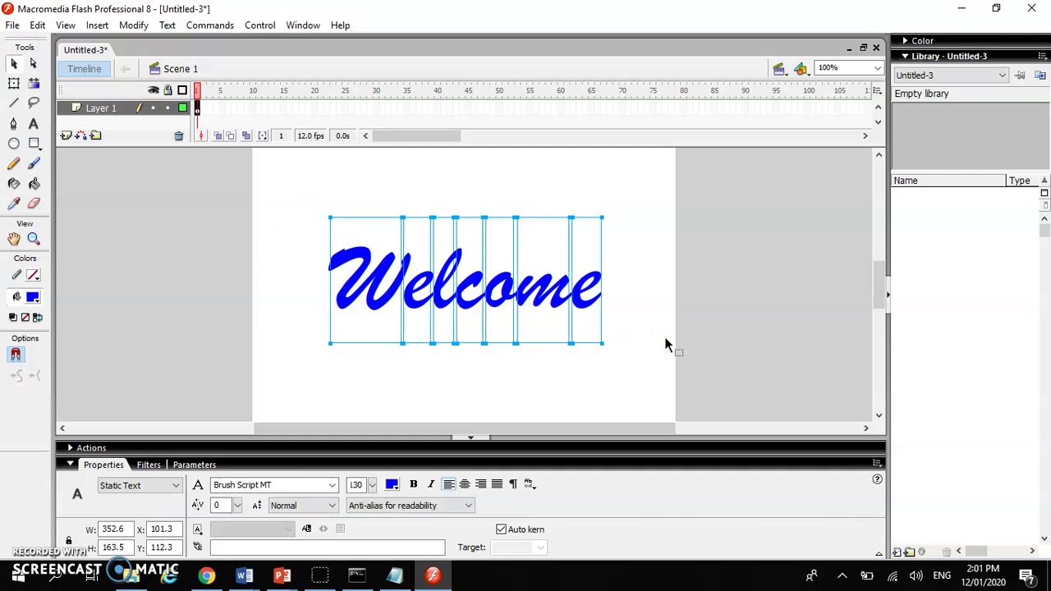
left_click(591, 296)
right_click(591, 297)
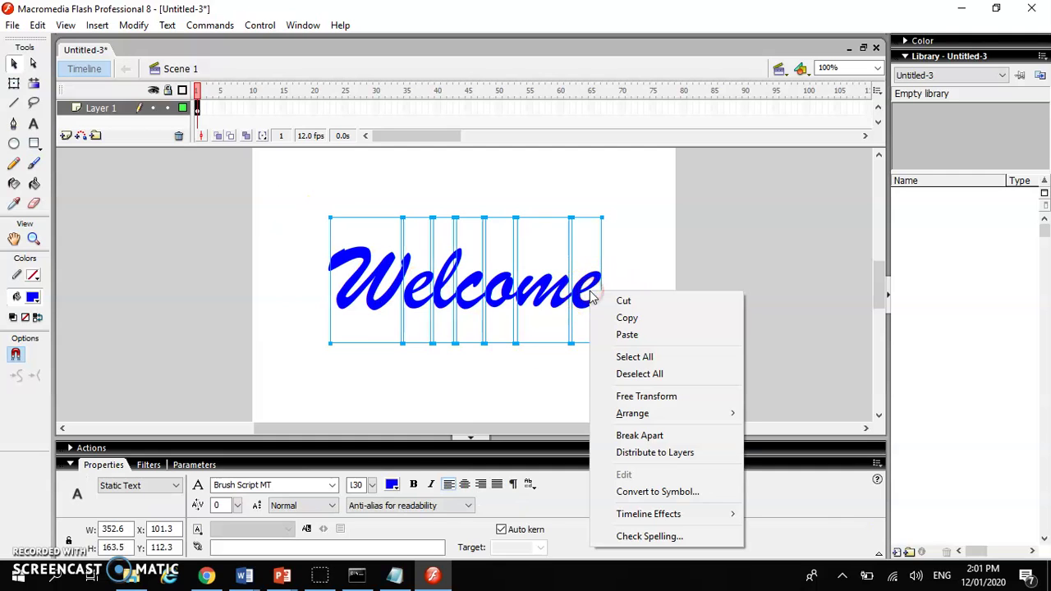
left_click(638, 436)
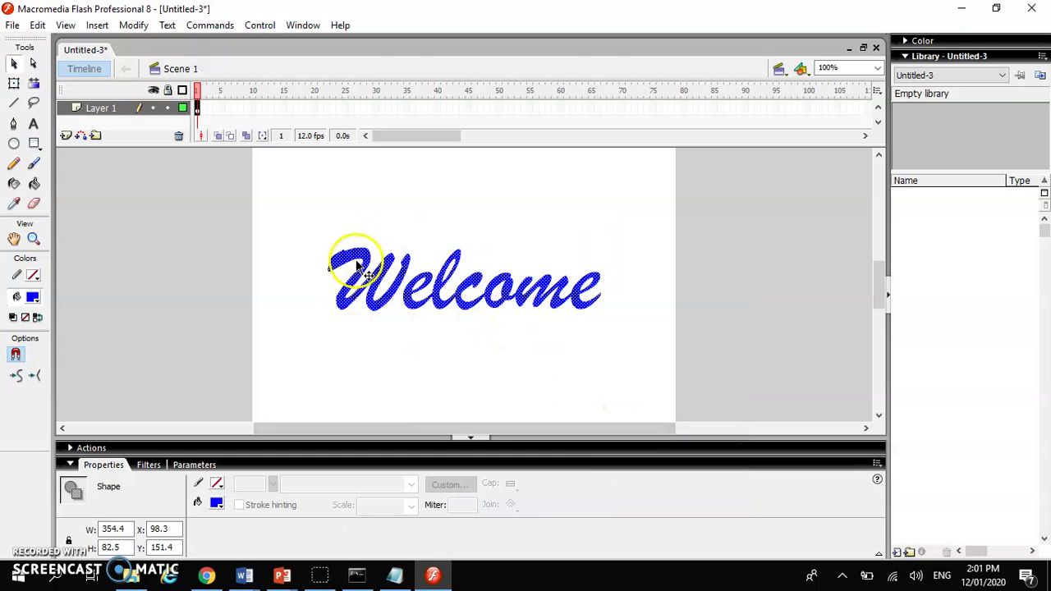
Step: Fit the stage in the window, insert a keyframe at frame 2 and erase the tail of the final e with the Eraser tool
left_click(878, 71)
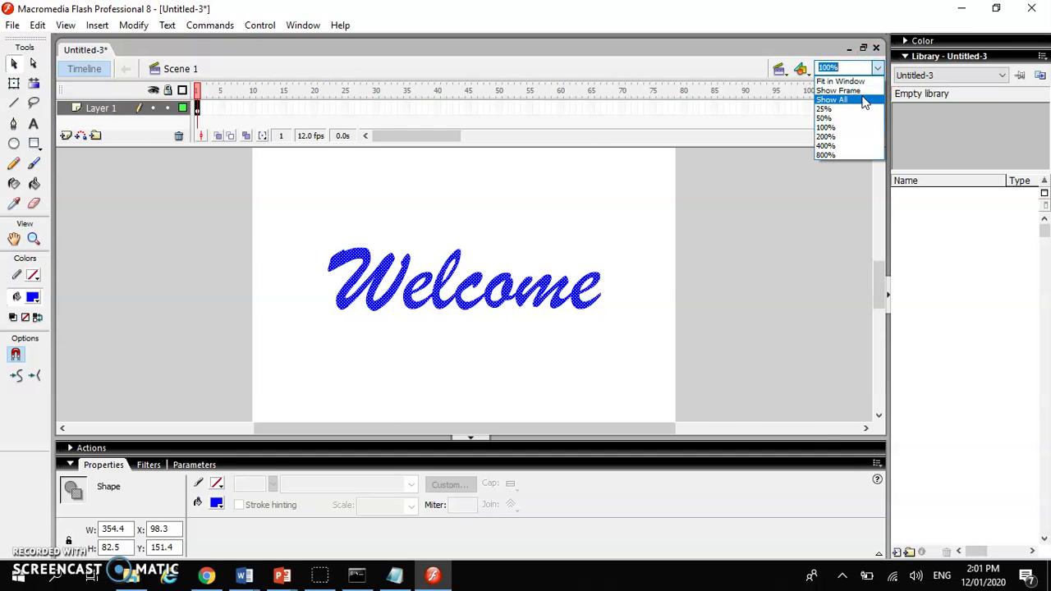
left_click(854, 99)
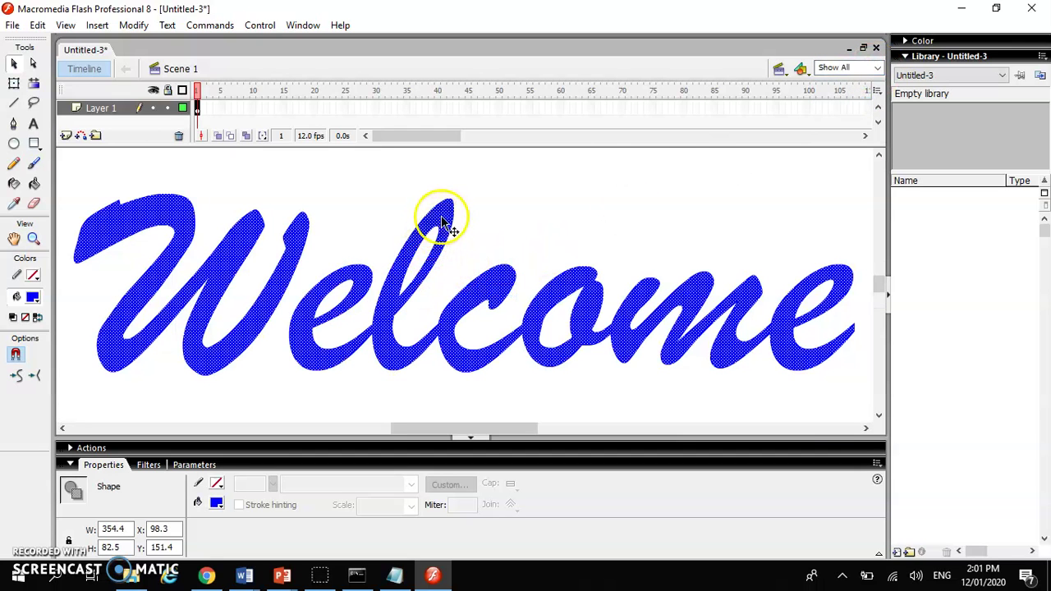
left_click(877, 67)
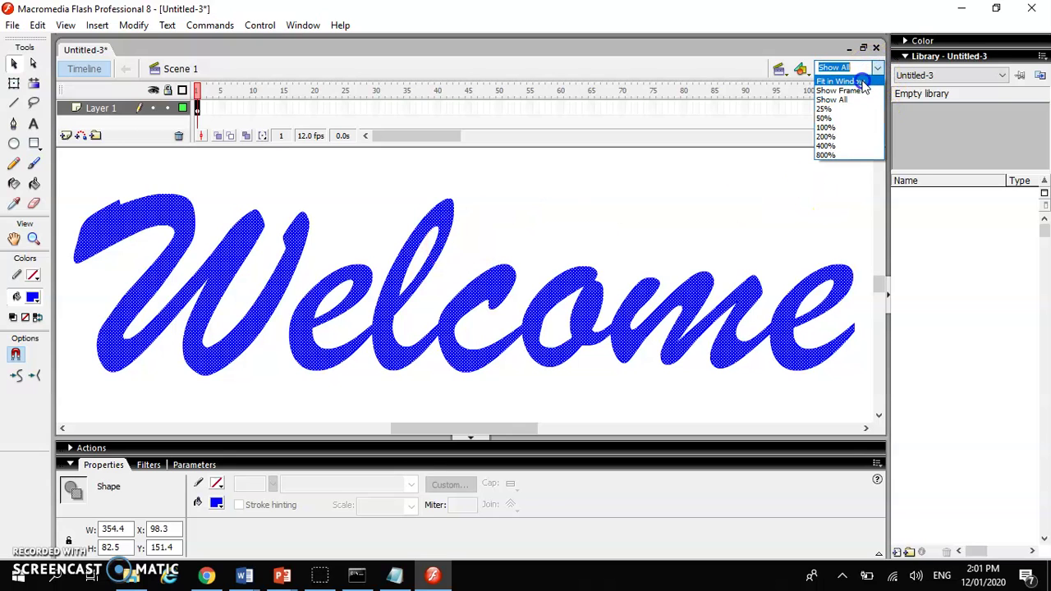
left_click(837, 81)
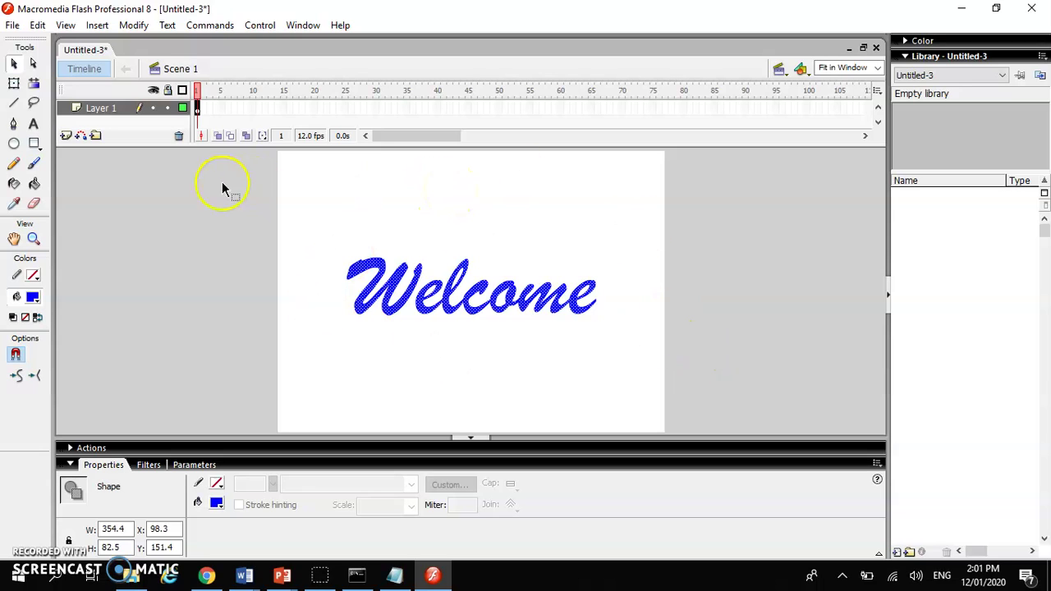
left_click(39, 205)
left_click(525, 323)
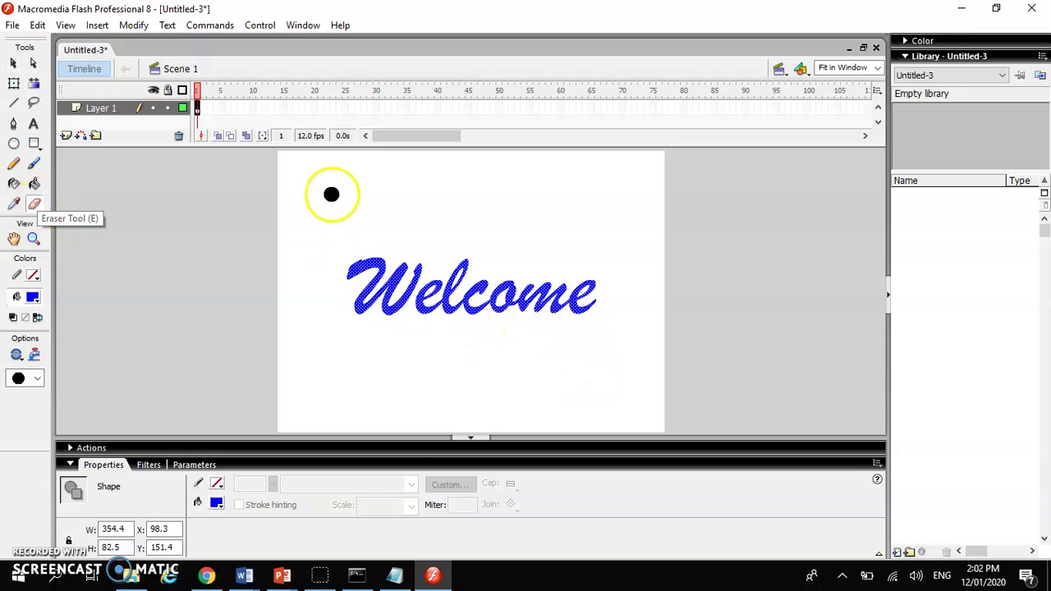
left_click(204, 110)
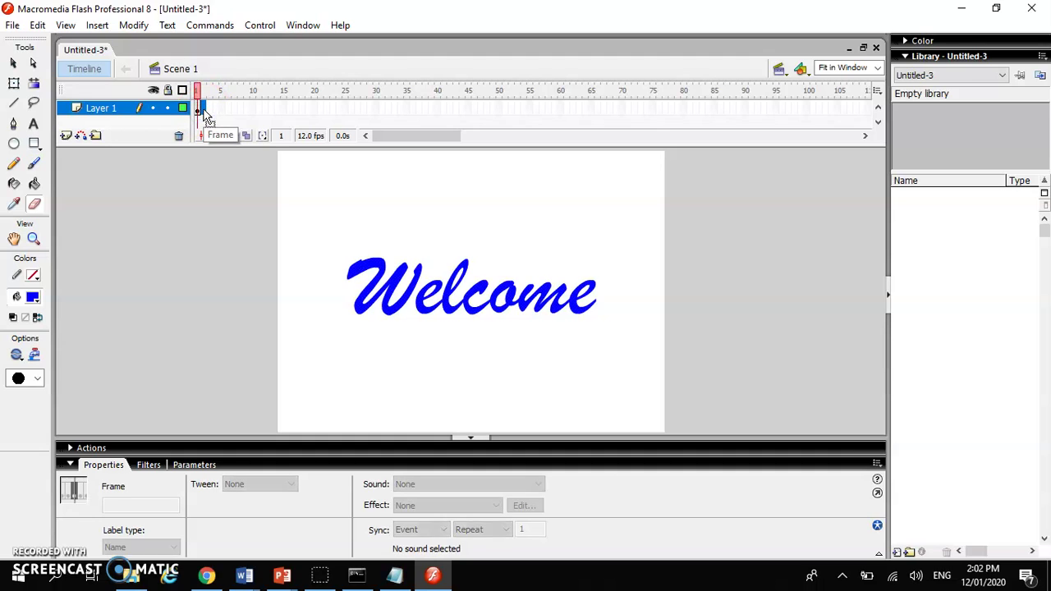
key("F6")
mouse_move(638, 296)
left_mouse_down()
mouse_move(600, 310)
mouse_move(603, 295)
mouse_move(575, 326)
mouse_move(607, 270)
left_mouse_up()
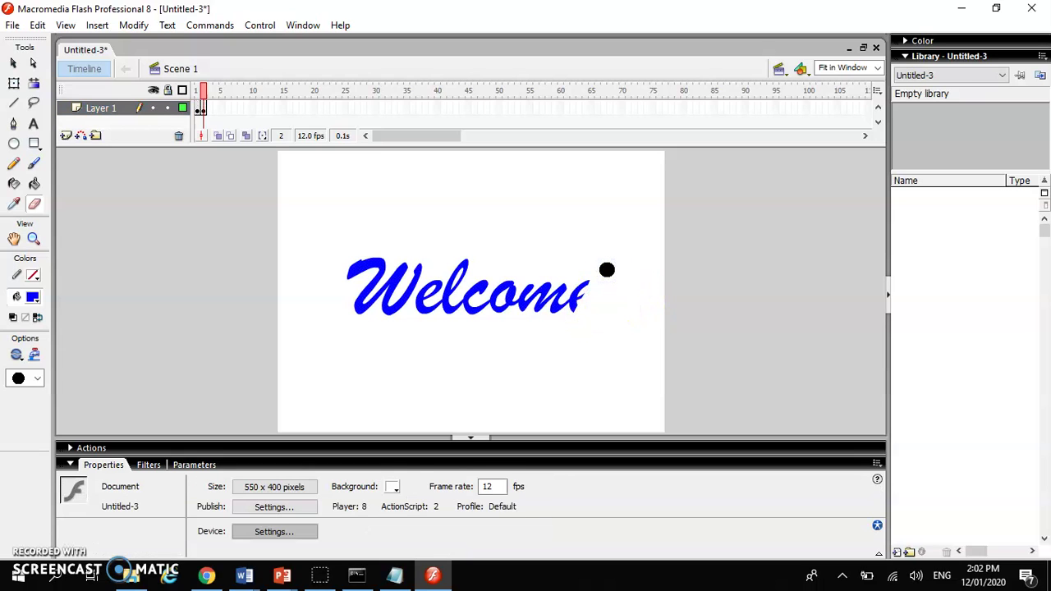
left_click(337, 185)
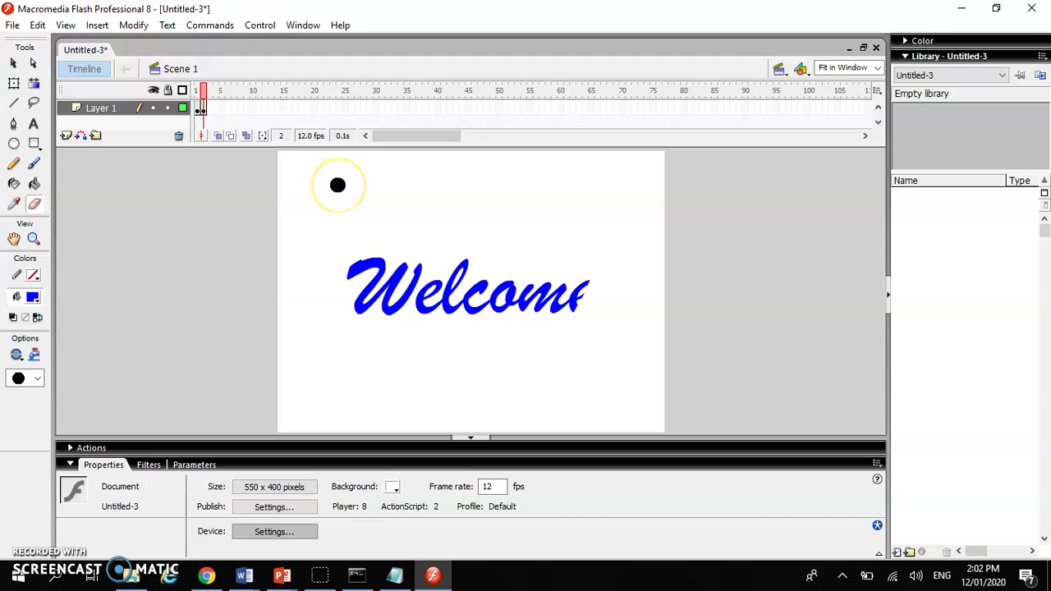
Step: Add keyframes at frames 3 to 5, progressively erasing the rest of the final e and the end of the m
left_click(209, 112)
key("F6")
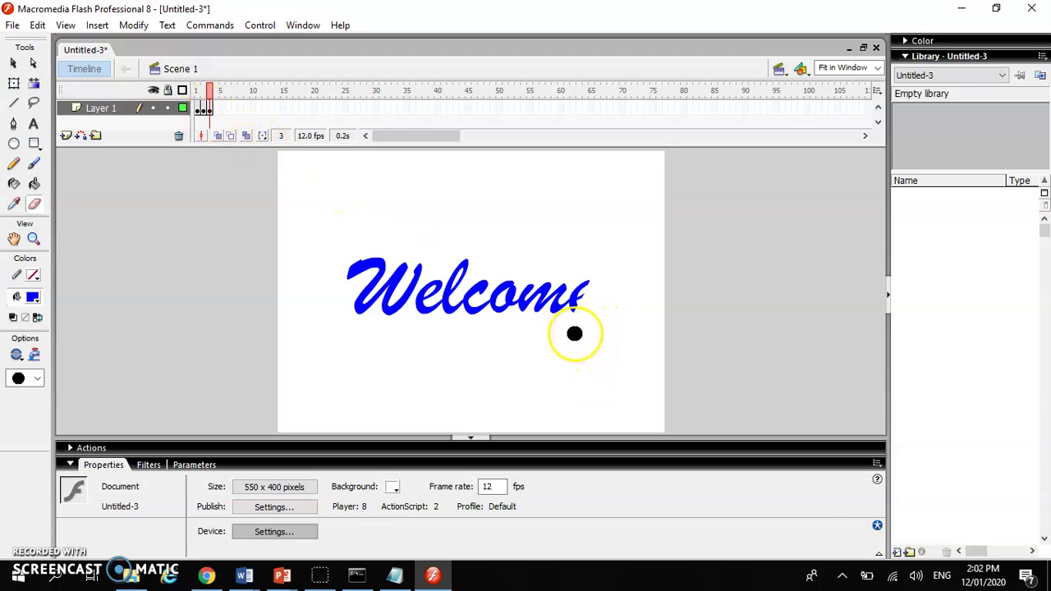
left_click_drag(580, 319, 563, 331)
left_click_drag(577, 261, 539, 318)
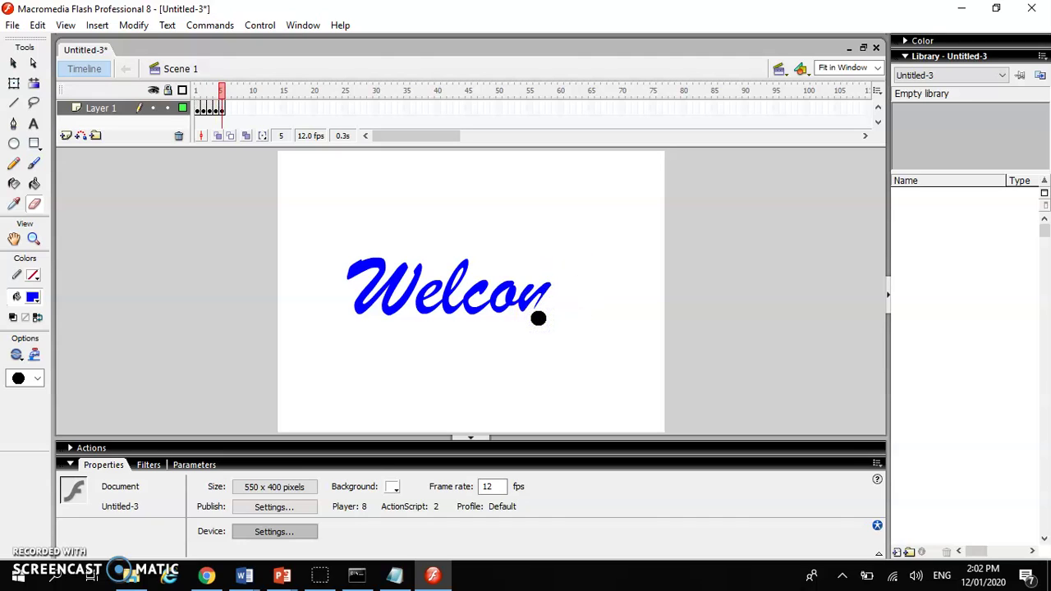
Step: Add keyframes at frames 6 to 10, progressively erasing the remaining letters back to the W
mouse_move(539, 318)
left_mouse_down()
mouse_move(555, 232)
mouse_move(509, 340)
mouse_move(508, 296)
mouse_move(518, 276)
mouse_move(496, 351)
mouse_move(508, 350)
mouse_move(553, 282)
mouse_move(524, 266)
mouse_move(477, 324)
left_mouse_up()
key("F6")
left_click(531, 279)
key("F6")
key("F6")
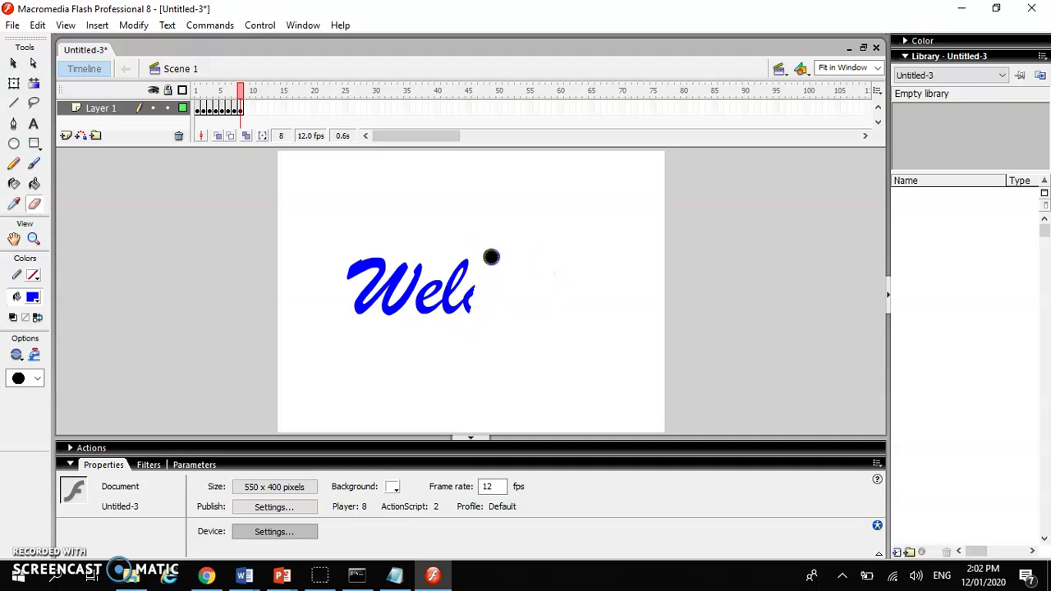
key("F6")
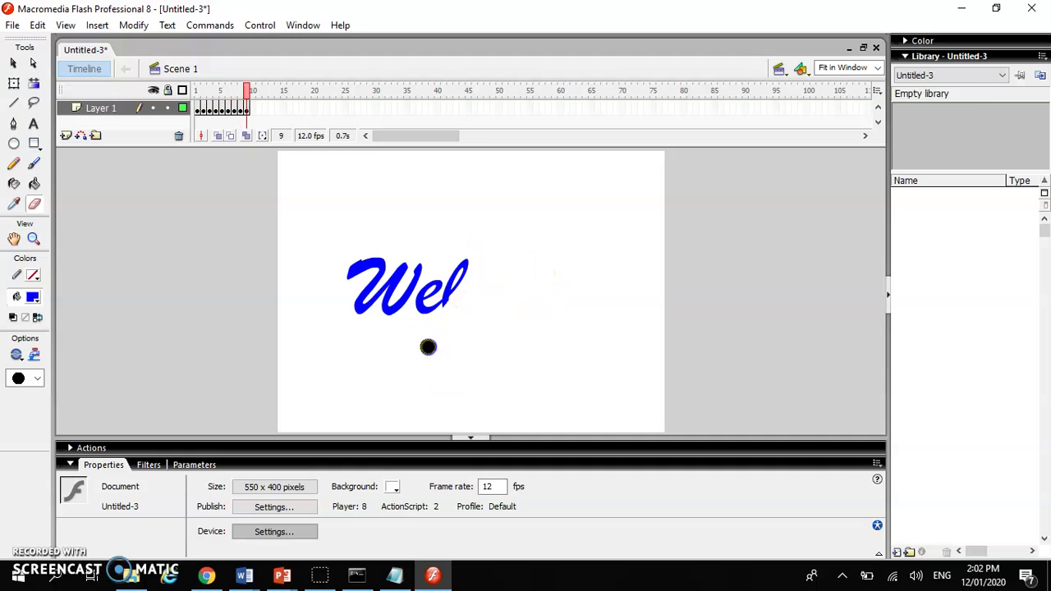
left_click_drag(430, 347, 497, 234)
key("F6")
left_click_drag(463, 270, 471, 221)
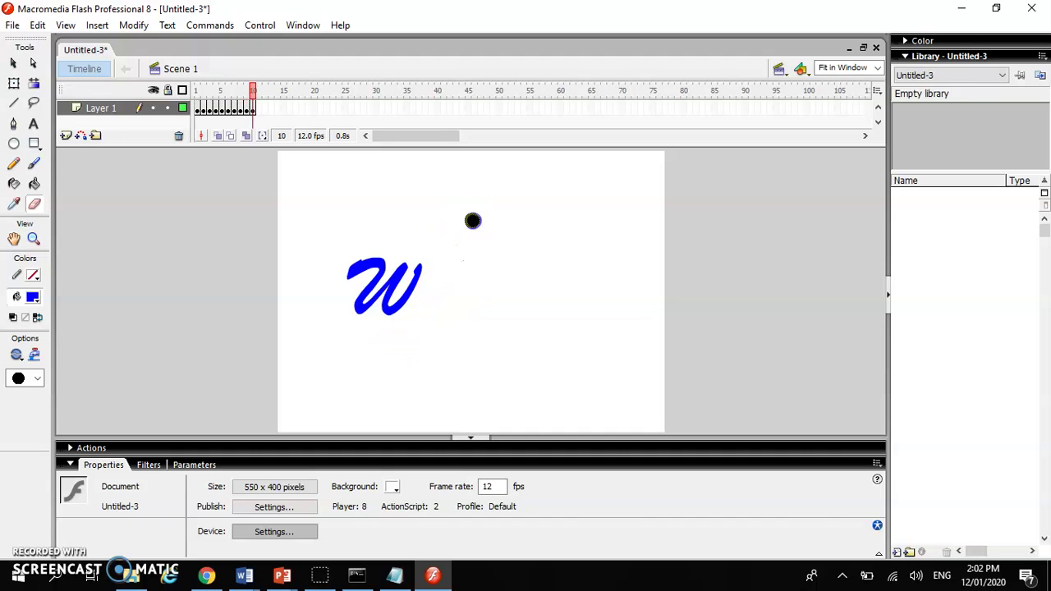
Step: Add keyframes at frames 11 to 15, erasing a further part of the W in each until the stage is empty
key("F6")
left_click_drag(390, 308, 446, 226)
key("F6")
mouse_move(381, 347)
left_mouse_down()
mouse_move(382, 326)
mouse_move(372, 325)
left_mouse_up()
key("F6")
mouse_move(410, 242)
left_mouse_down()
mouse_move(371, 300)
mouse_move(374, 286)
mouse_move(345, 302)
mouse_move(314, 347)
left_mouse_up()
key("F6")
mouse_move(356, 302)
left_mouse_down()
mouse_move(352, 257)
mouse_move(366, 256)
left_mouse_up()
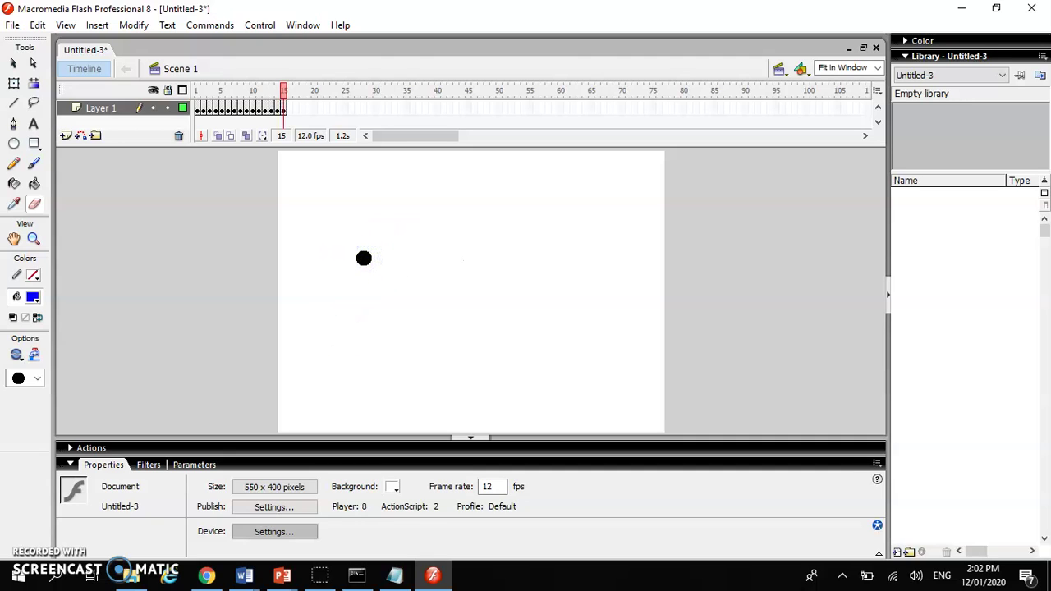
left_click_drag(410, 241, 439, 256)
left_click(366, 229)
Step: Test the movie to preview the Welcome erasing animation, and close the preview window
left_click(286, 107)
key("ctrl+Return")
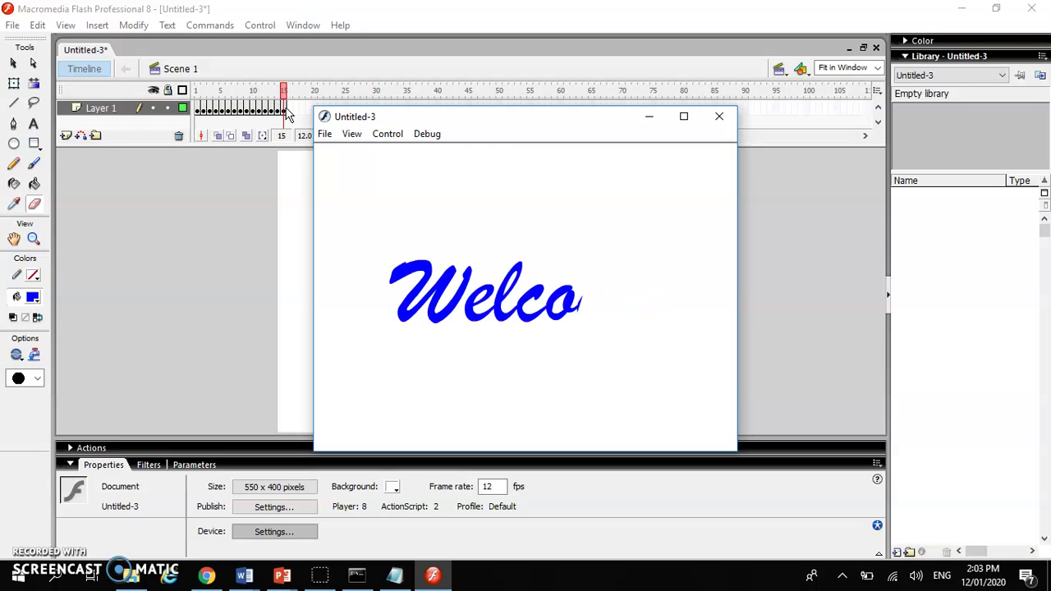
left_click(721, 119)
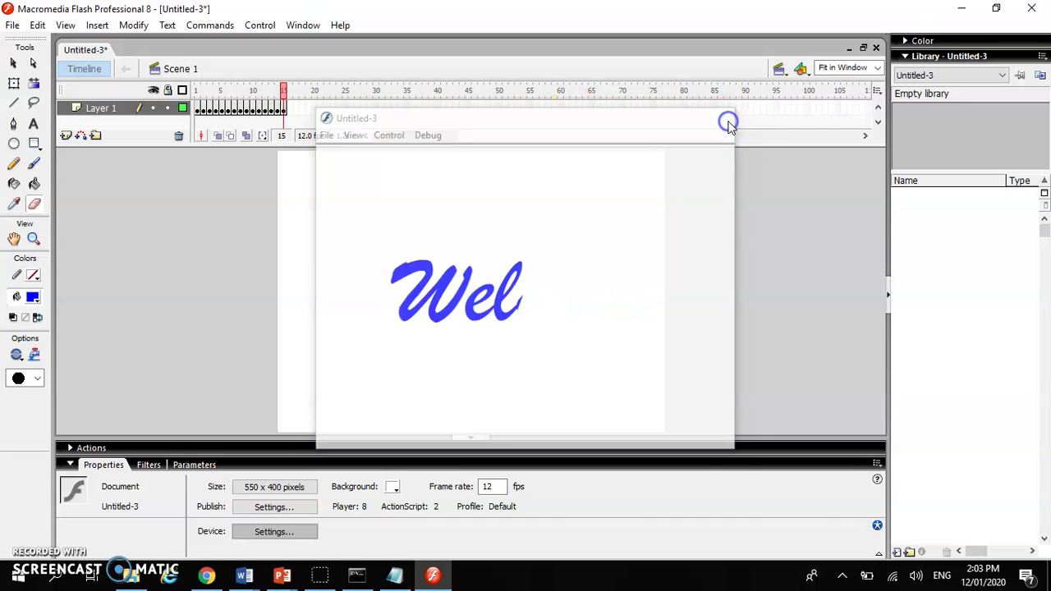
Step: Select frames 1 to 15 of Layer 1 and reverse their order
left_click(198, 111)
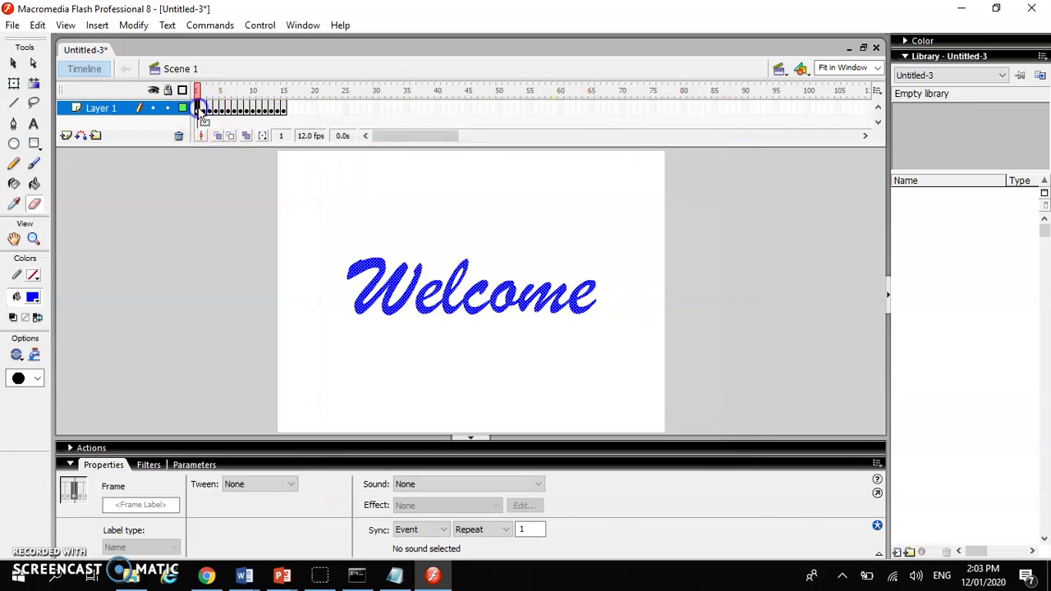
left_click(284, 111, "shift")
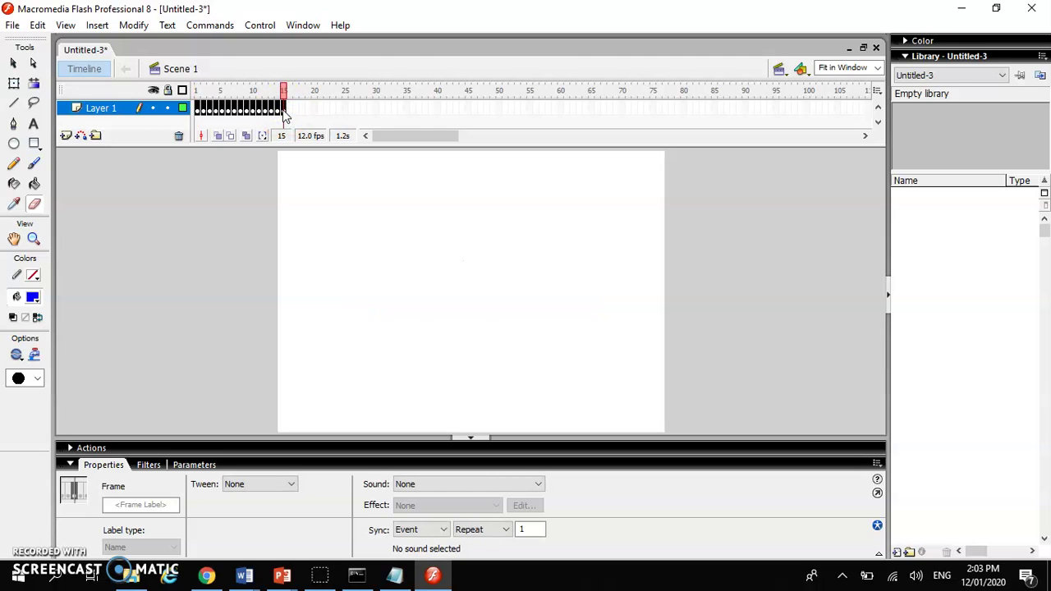
left_click(283, 111)
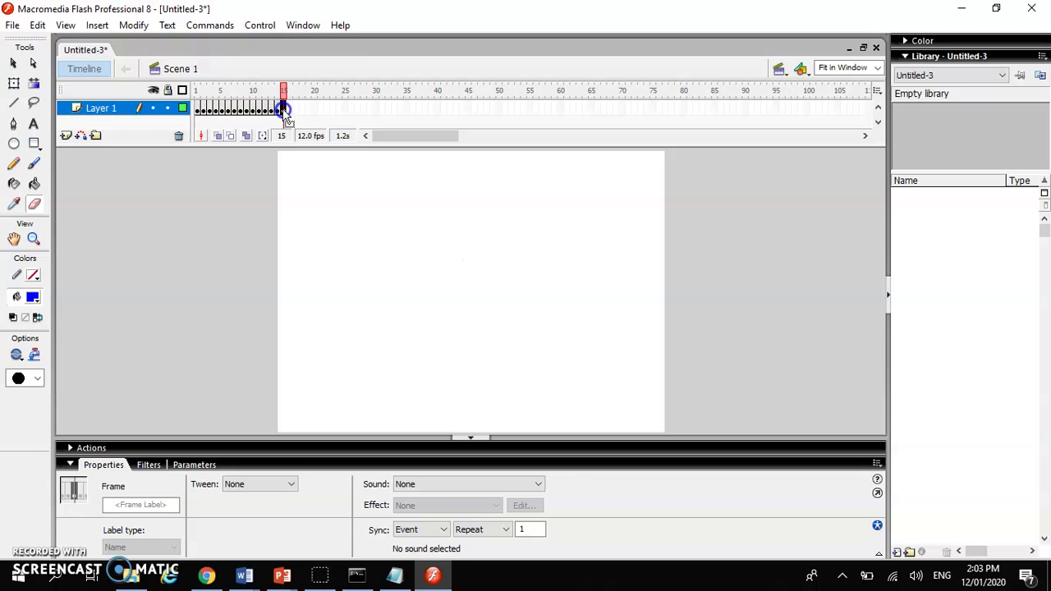
left_click(200, 113)
mouse_move(246, 117)
left_mouse_down()
mouse_move(324, 129)
mouse_move(287, 115)
left_mouse_up()
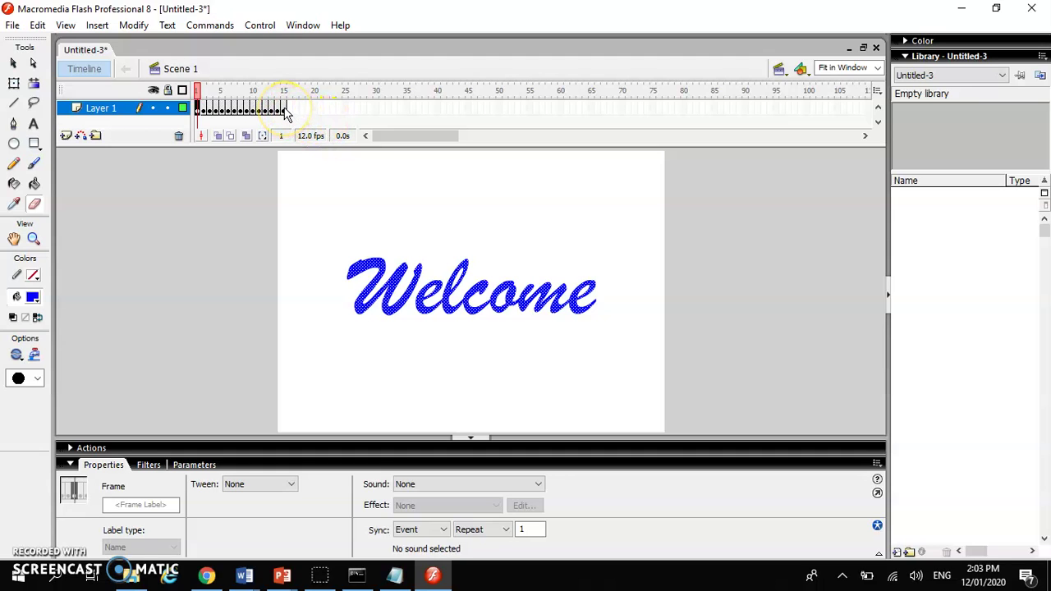
left_click(286, 115)
left_click_drag(206, 115, 275, 131)
left_click(269, 111)
right_click(274, 116)
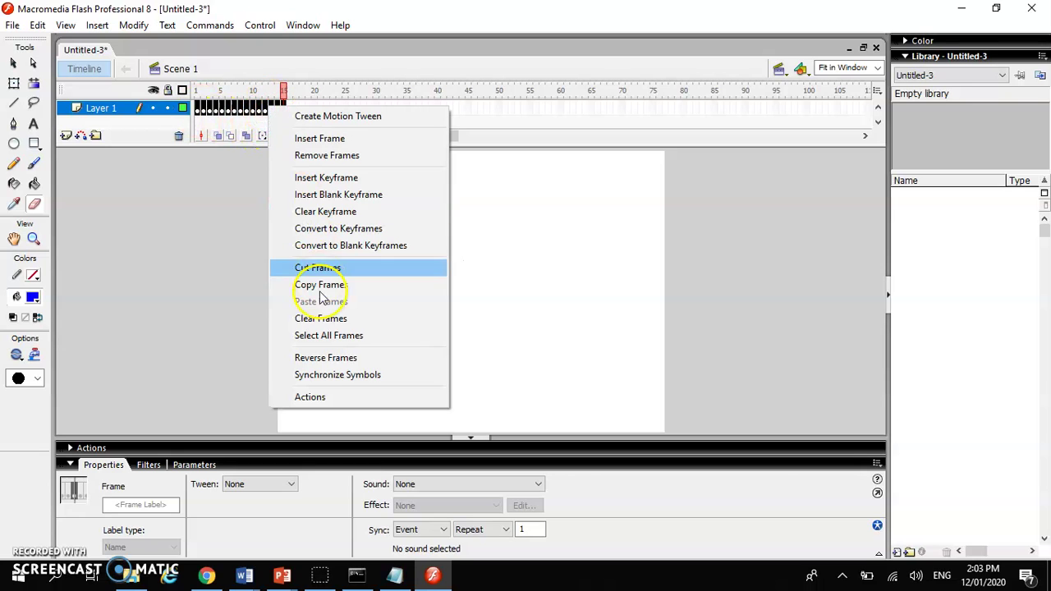
left_click(349, 360)
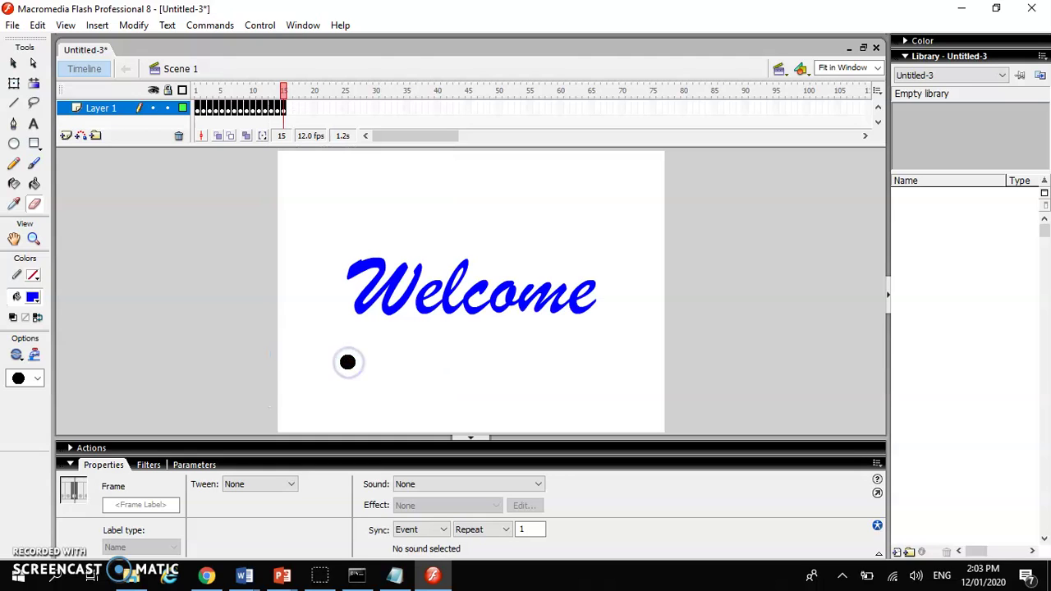
left_click(755, 265)
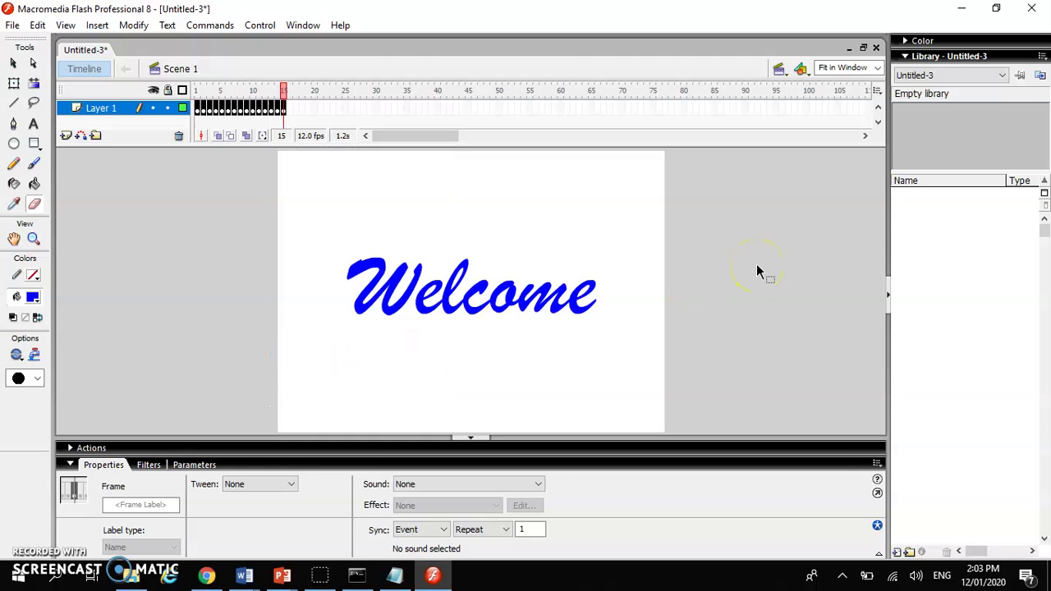
Step: Test the movie to preview the reversed Welcome animation, and close the preview window
key("ctrl+Return")
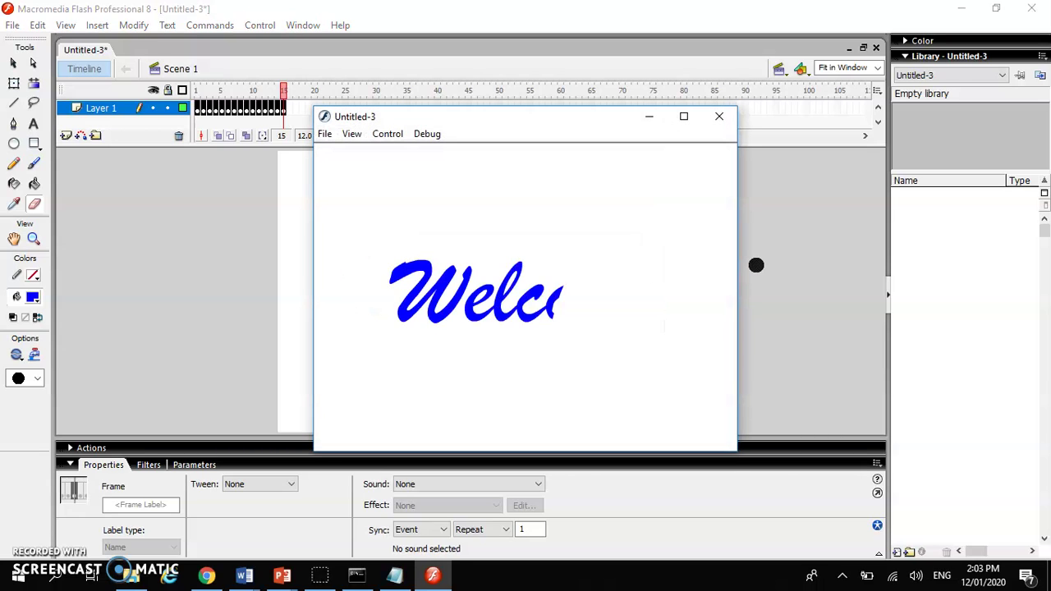
left_click(748, 231)
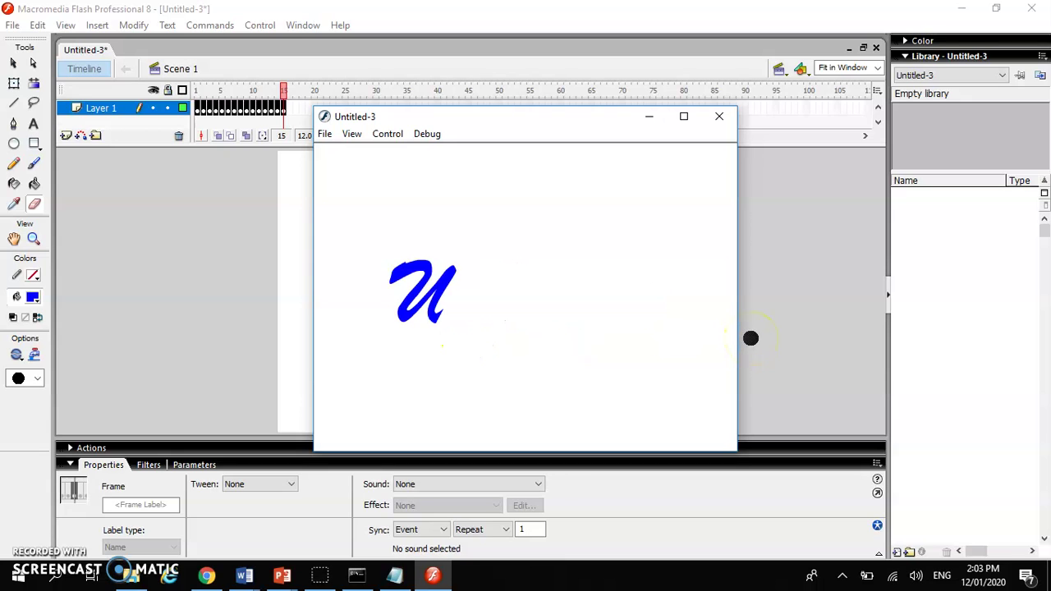
left_click(723, 117)
Step: Add the script stop(); to frame 15 of Layer 1, check its syntax, and collapse the Actions editor
left_click(87, 448)
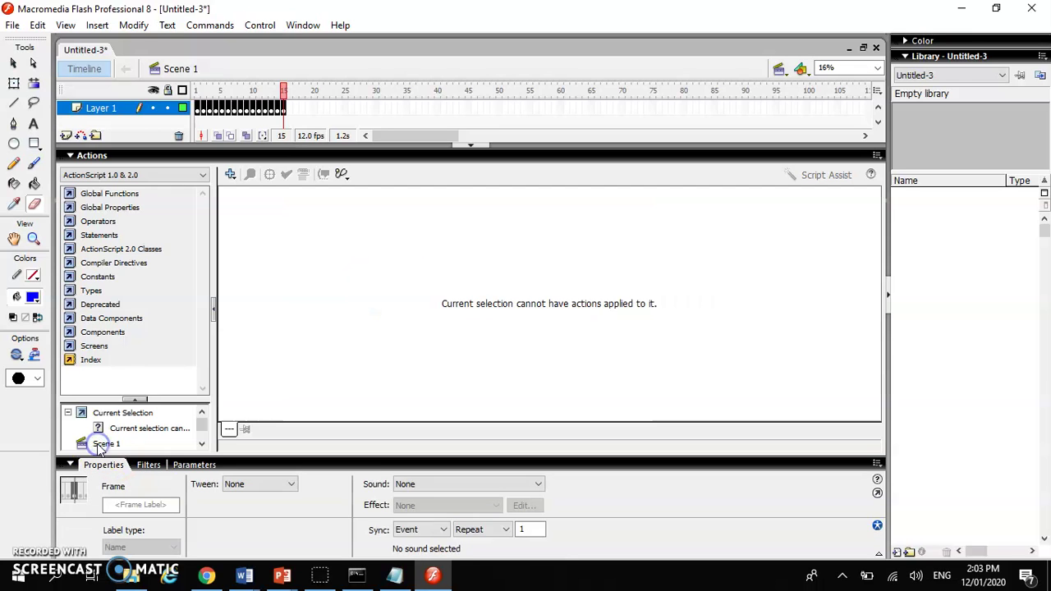
left_click(284, 108)
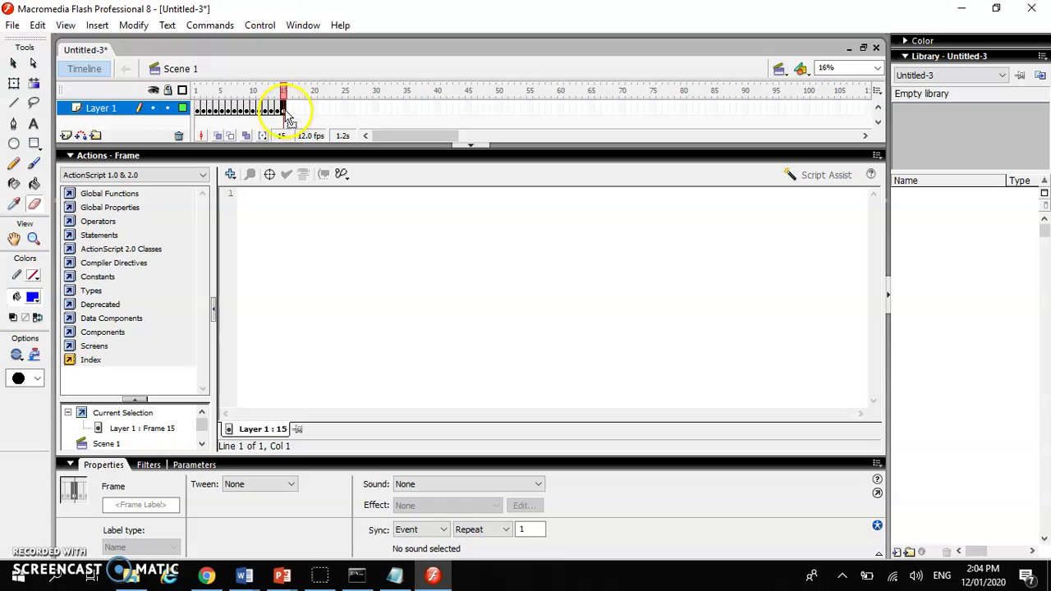
left_click(277, 209)
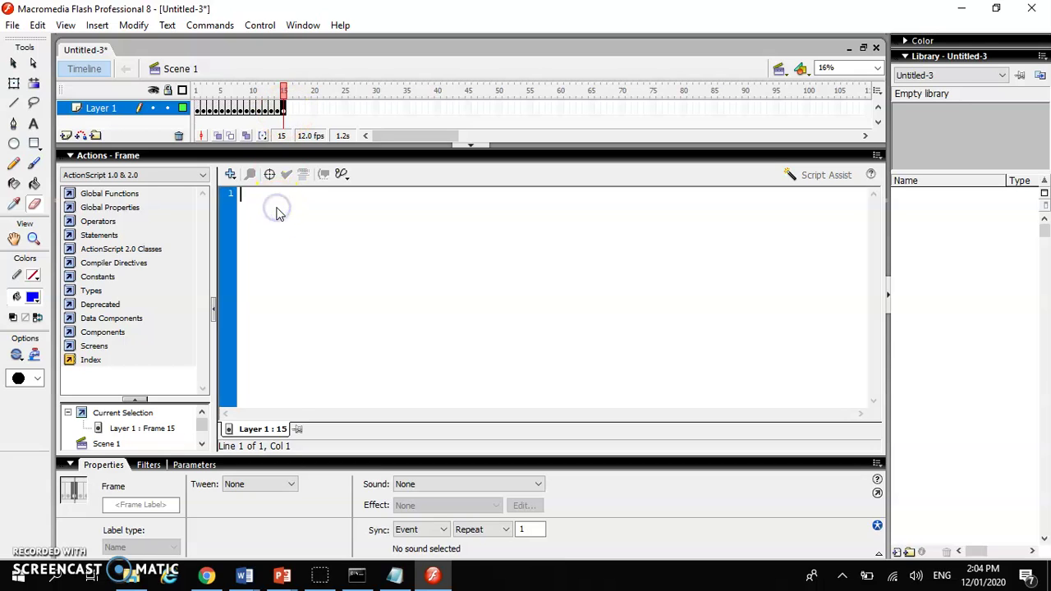
type("stop")
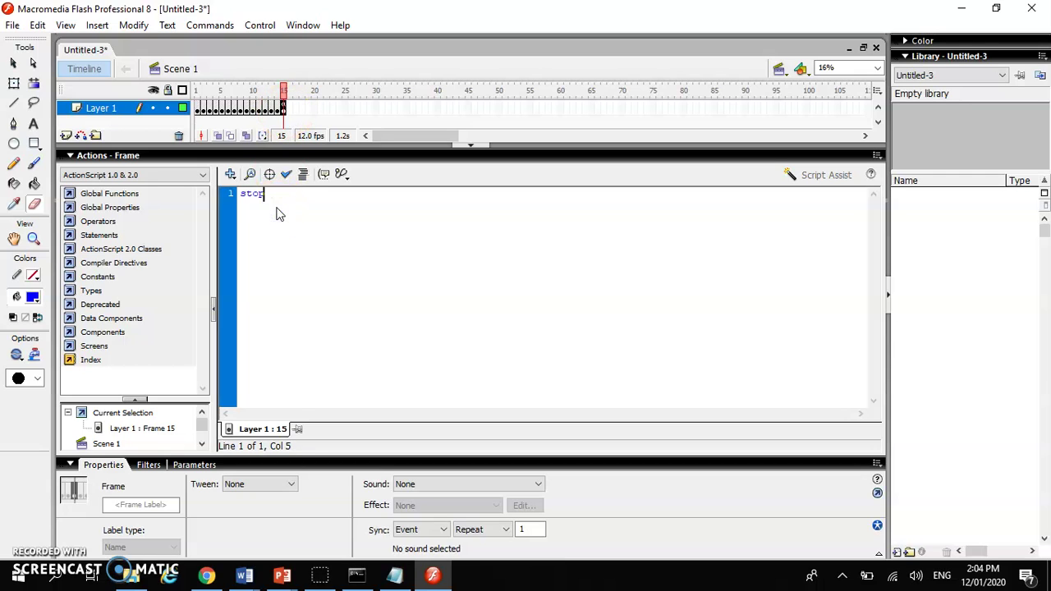
type("();")
left_click(286, 175)
left_click(436, 188)
left_click(444, 154)
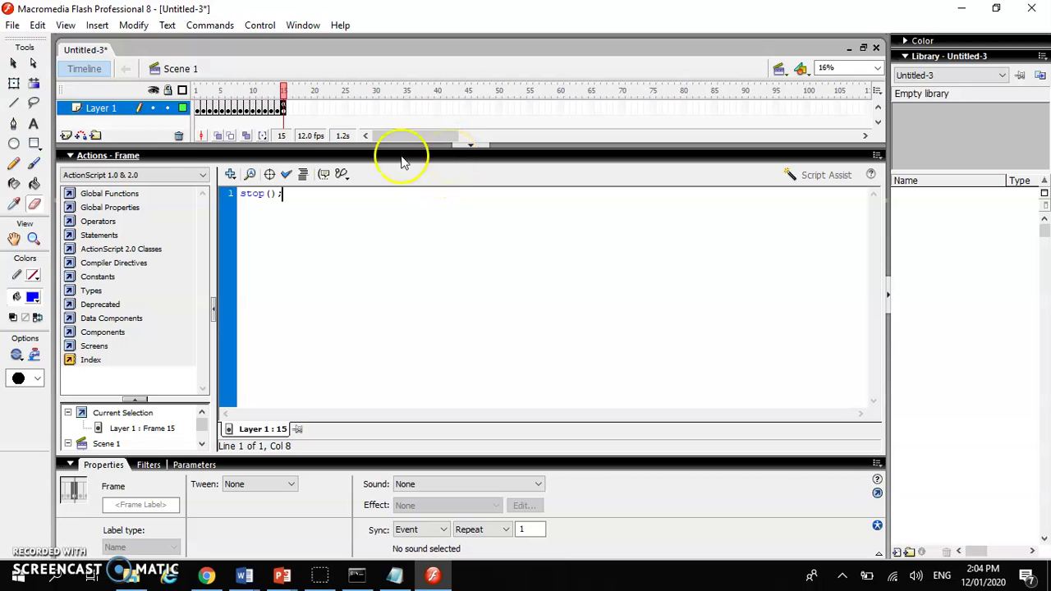
left_click(131, 155)
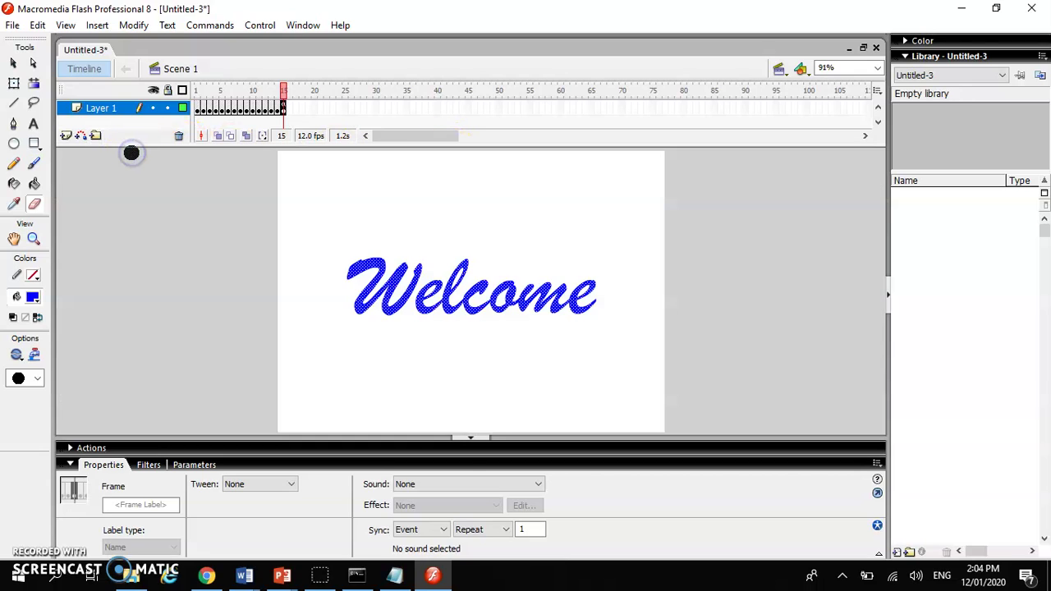
Step: Test the movie twice to check that playback stops on the full Welcome text, closing the preview each time
key("ctrl+Return")
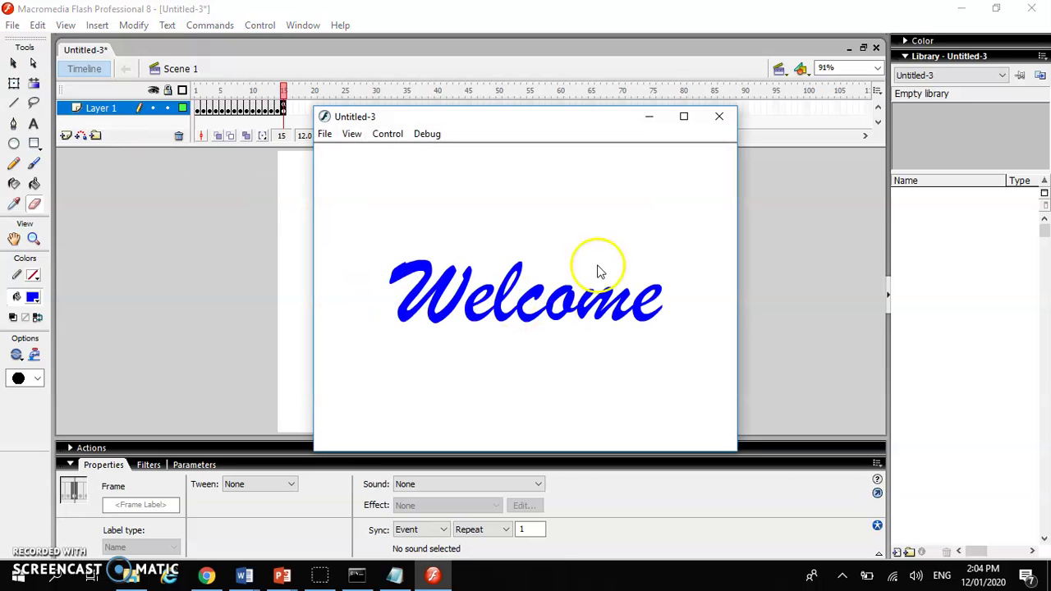
left_click(719, 119)
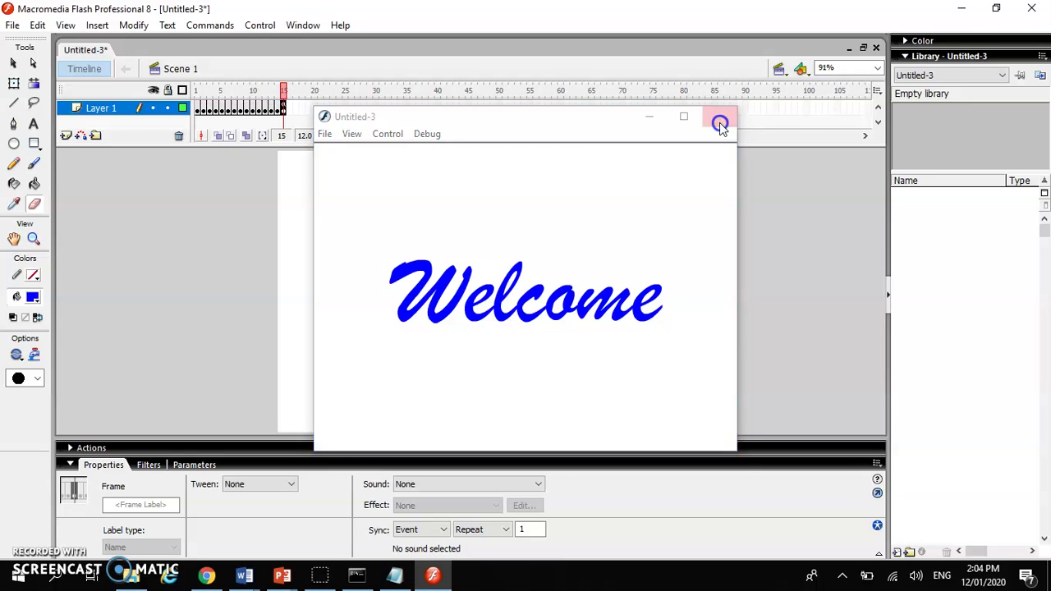
key("ctrl+Return")
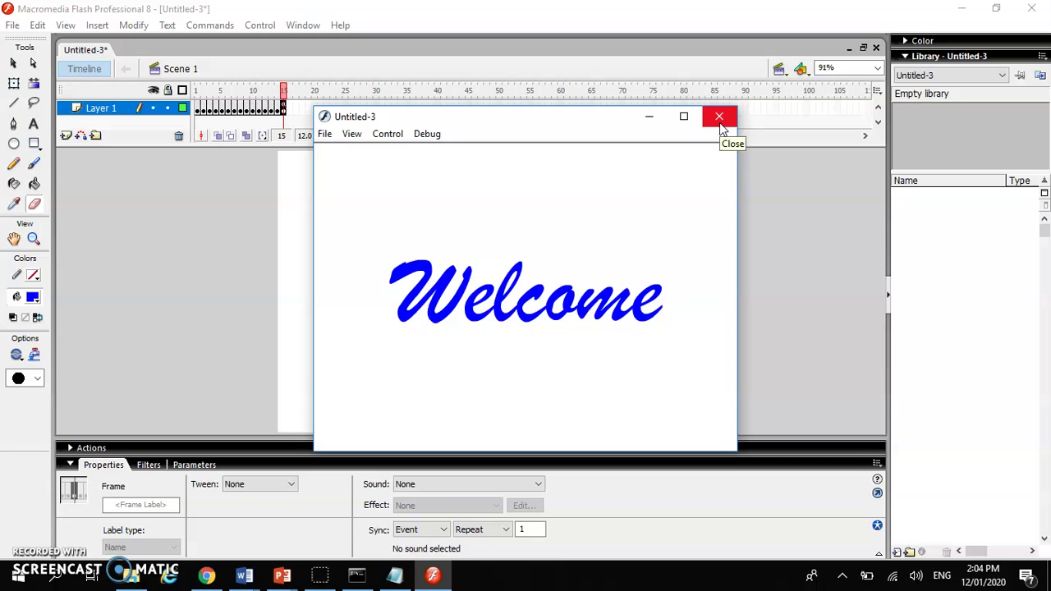
left_click(721, 127)
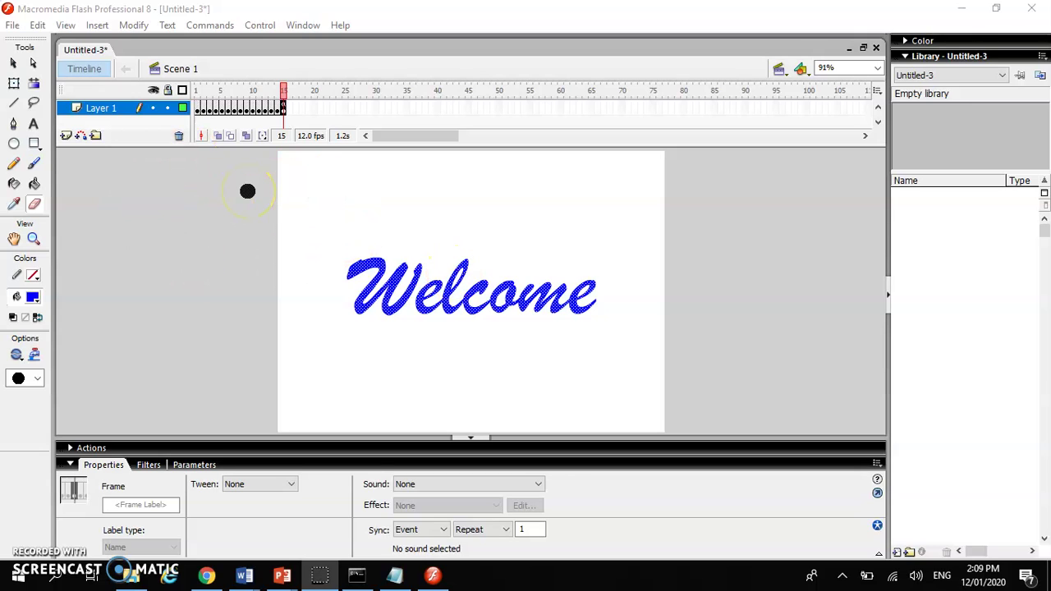
Step: Export the movie to the Desktop as a Flash Movie (*.swf) named welcome, keeping the default Flash Player 8 export settings
left_click(16, 25)
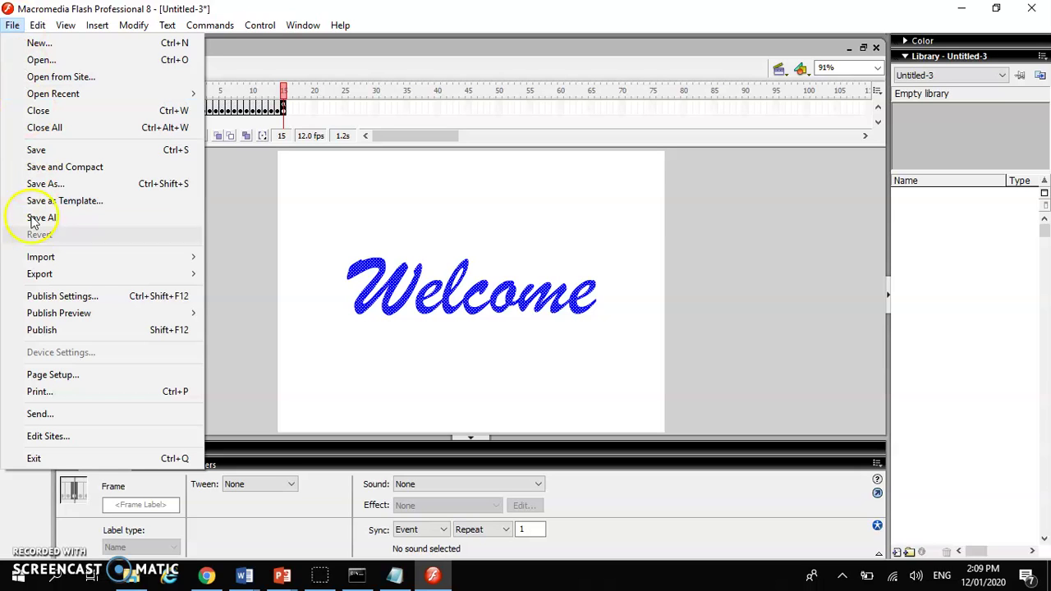
mouse_move(40, 274)
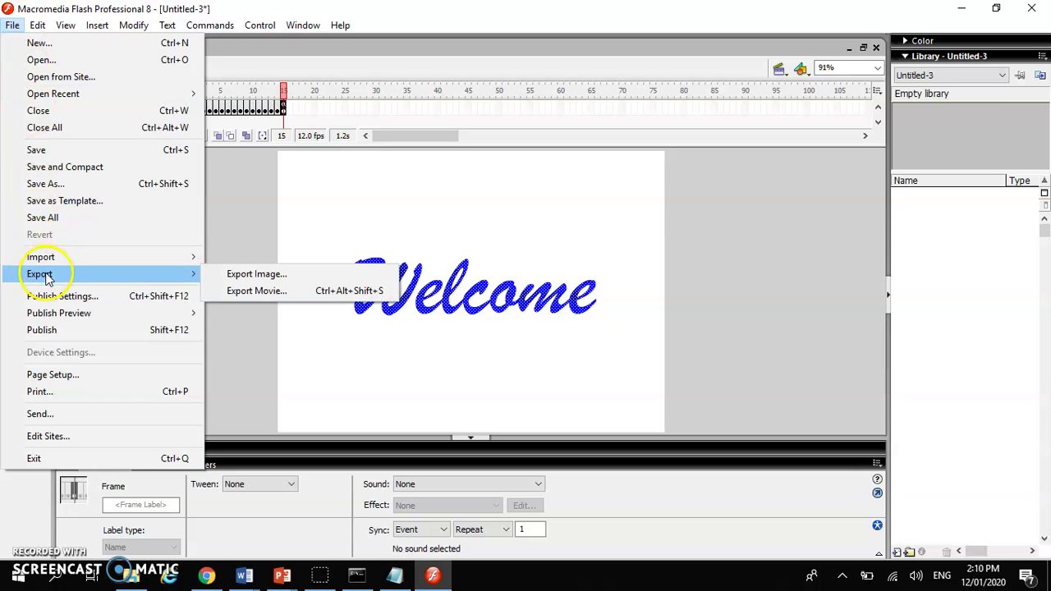
left_click(238, 291)
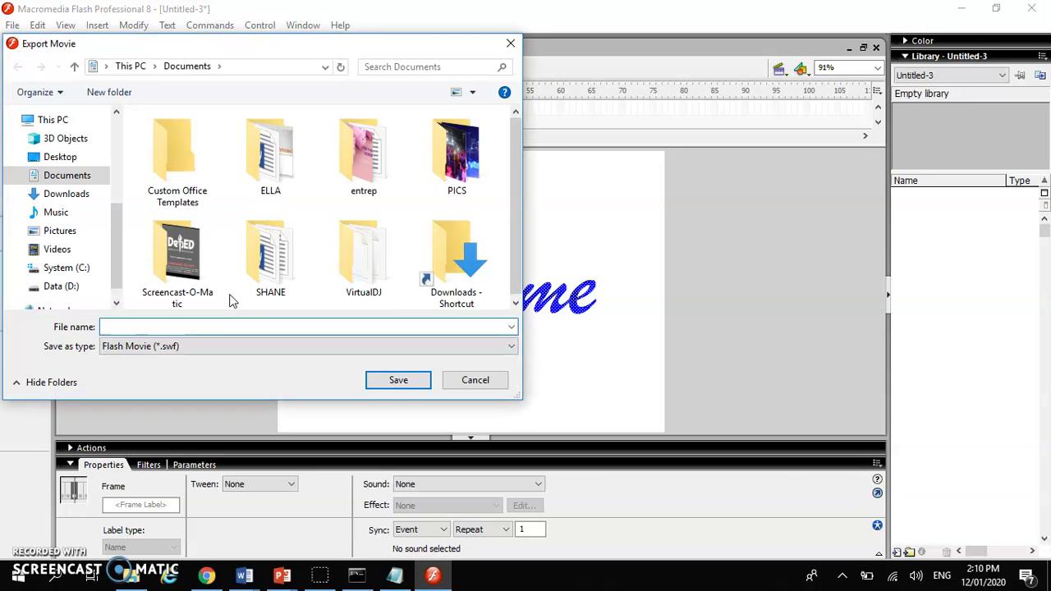
left_click(212, 326)
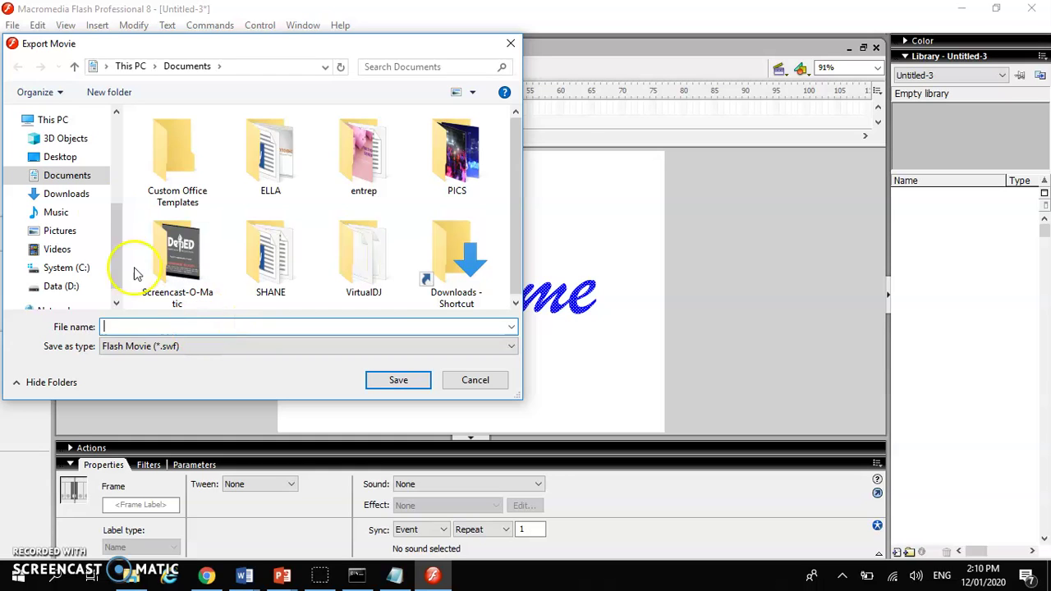
left_click(84, 161)
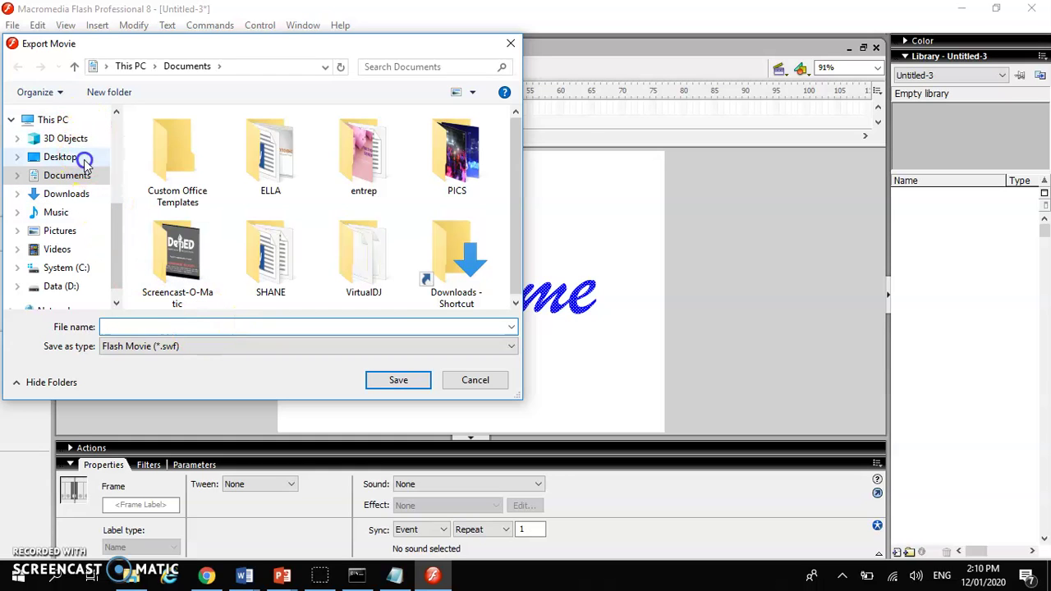
left_click(146, 327)
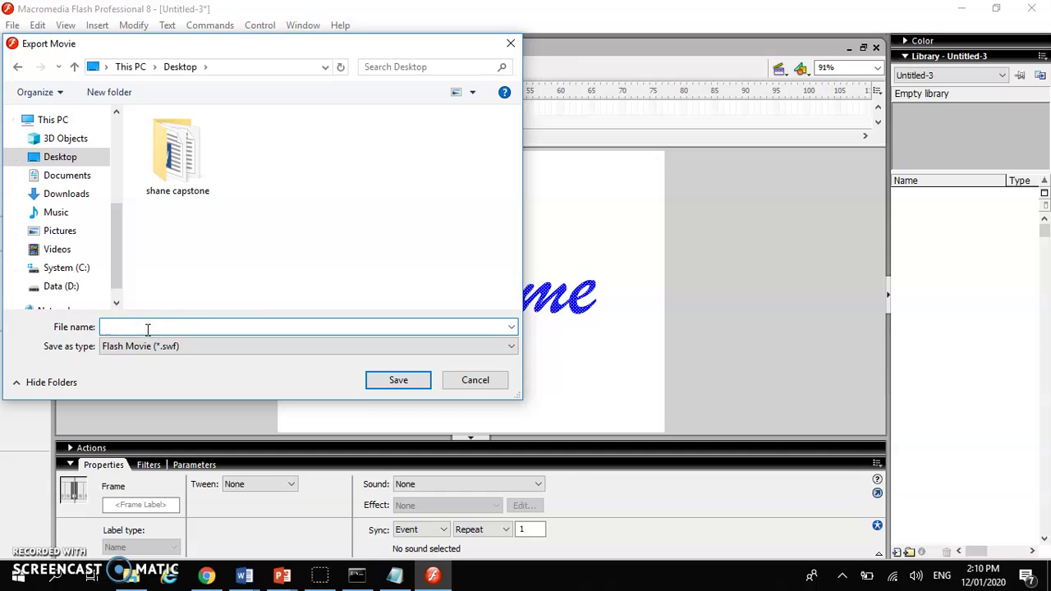
type("welcome")
left_click(404, 381)
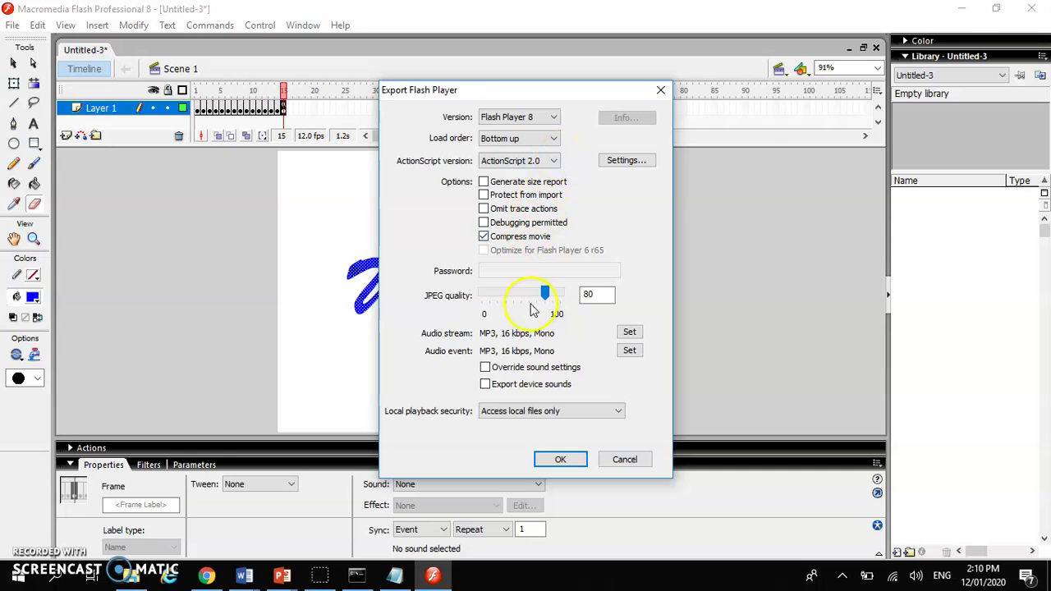
left_click(562, 468)
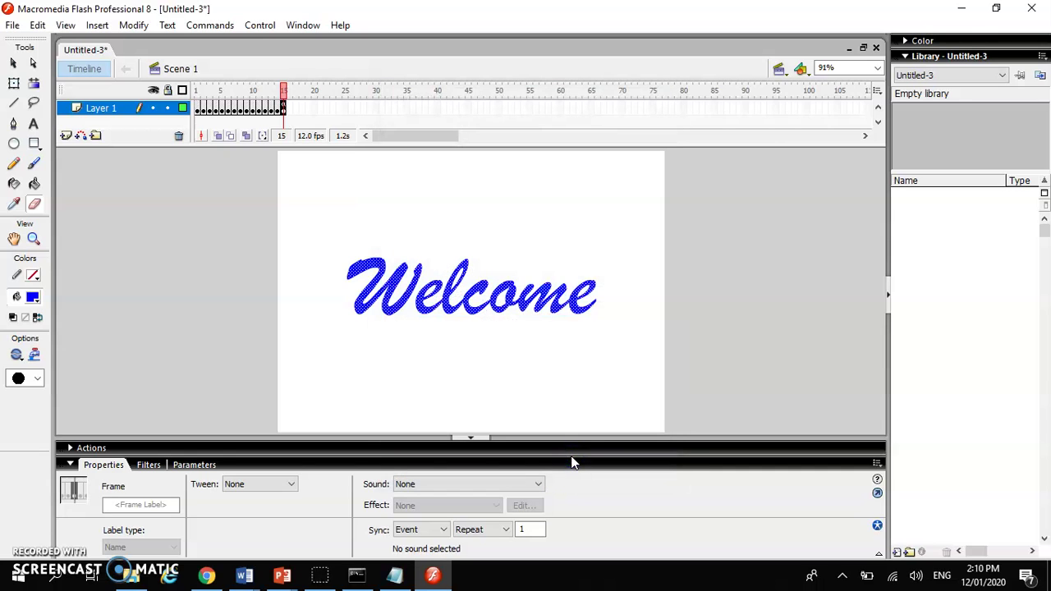
Step: Minimize Flash to show the desktop and open the exported welcome movie
left_click(954, 10)
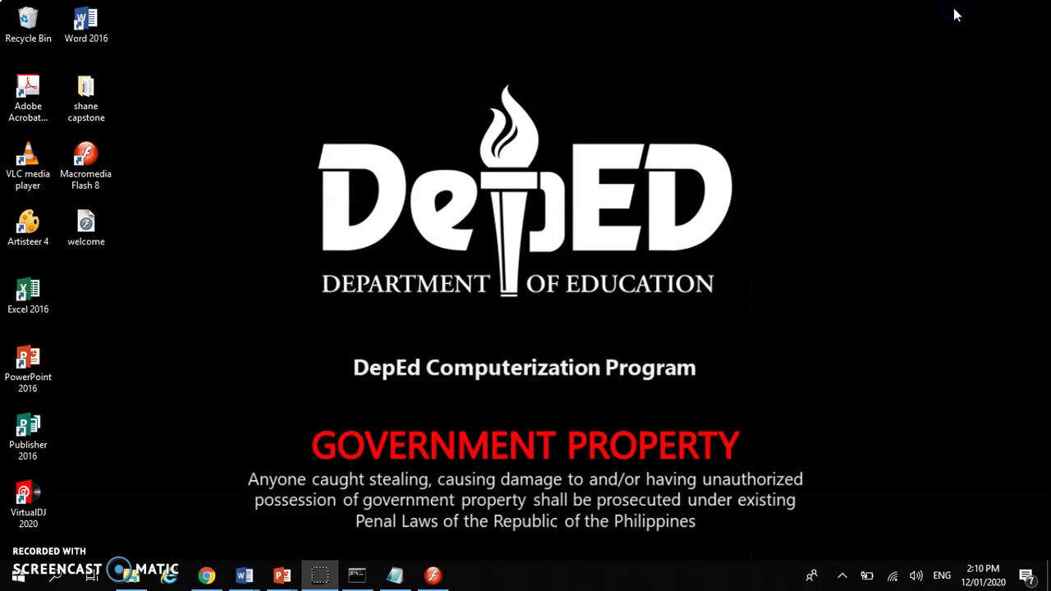
left_click(89, 225)
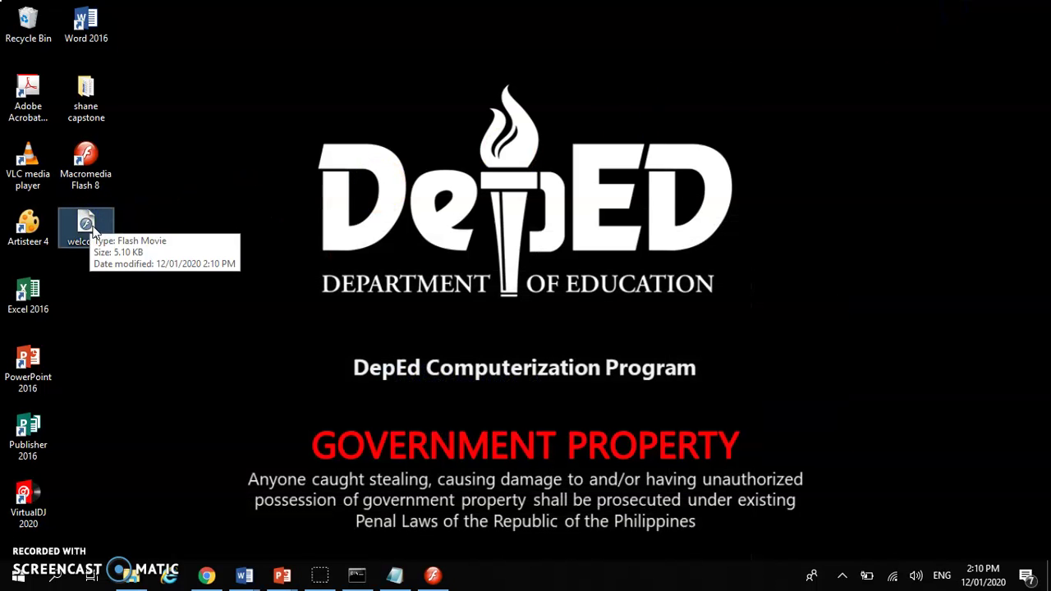
double_click(86, 224)
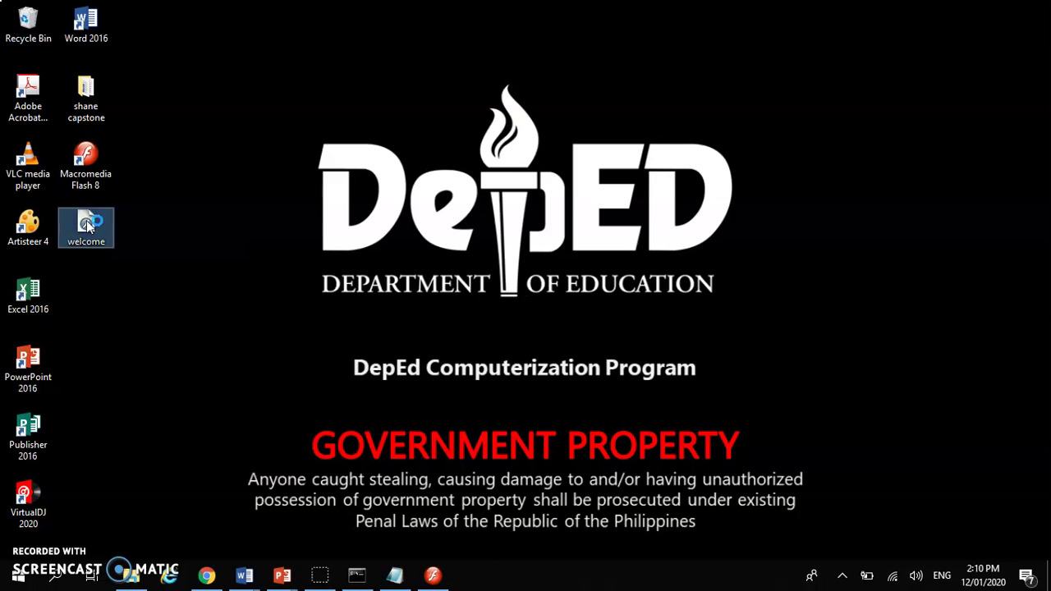